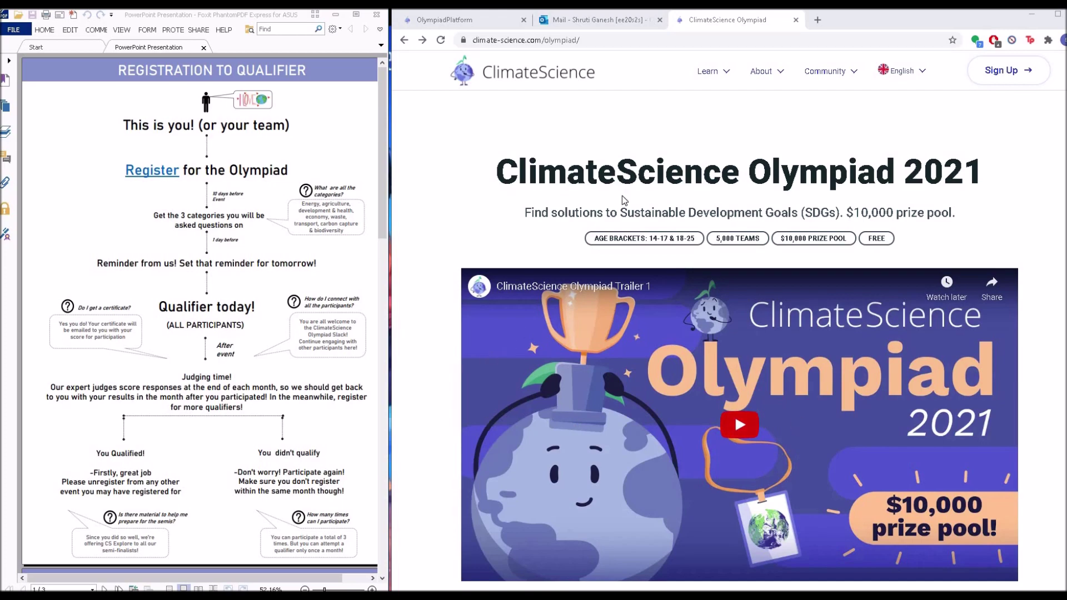
# - Scroll through the English qualifier events list down to the March 26 event
pyautogui.scroll(-4, 621, 195)
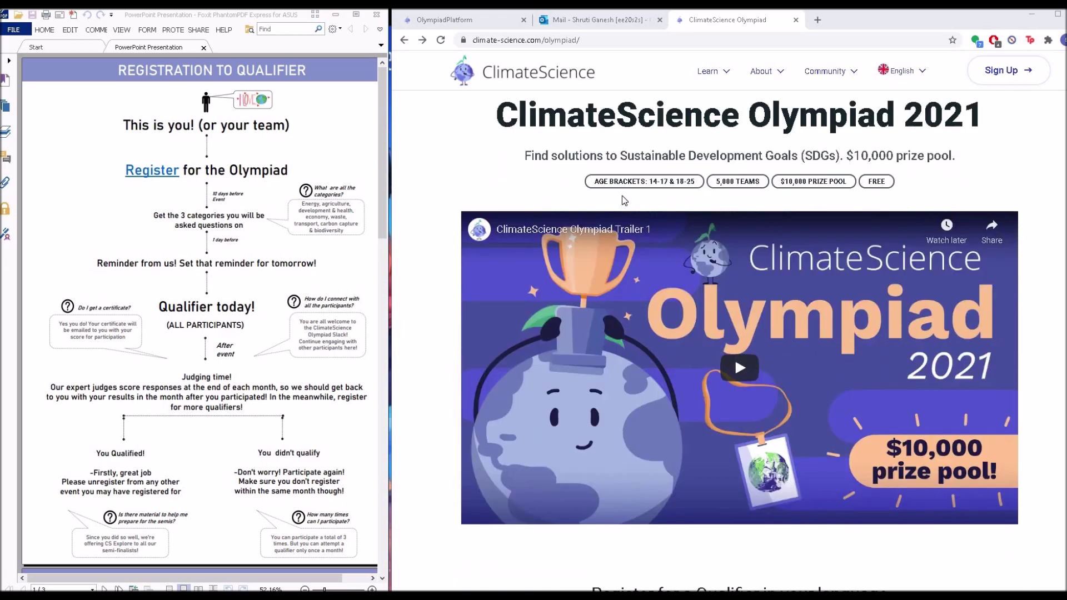
pyautogui.scroll(-4, 622, 196)
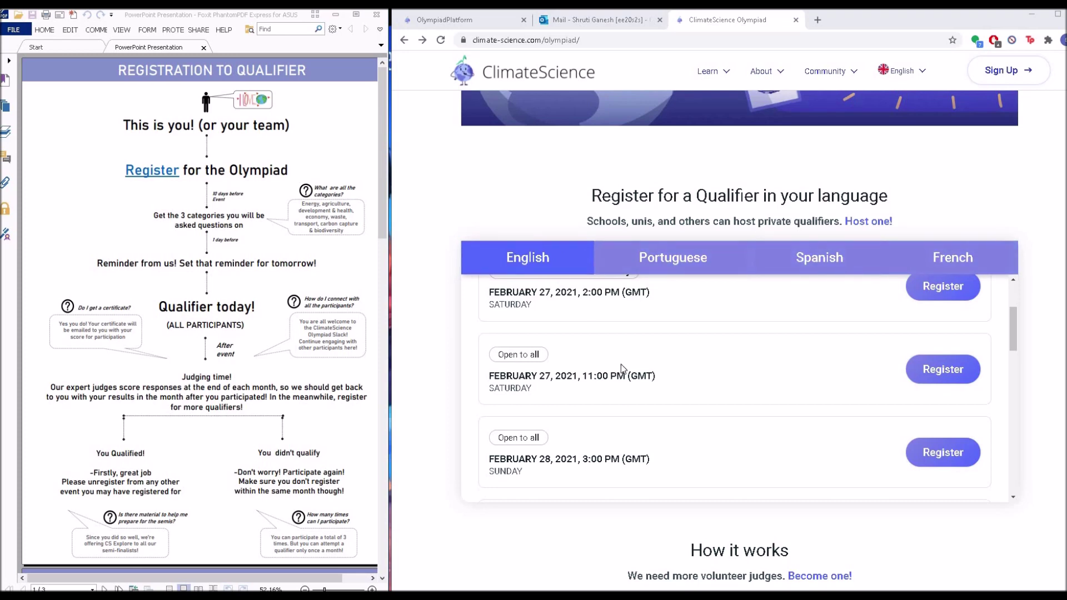
pyautogui.scroll(1, 621, 365)
pyautogui.scroll(1, 621, 364)
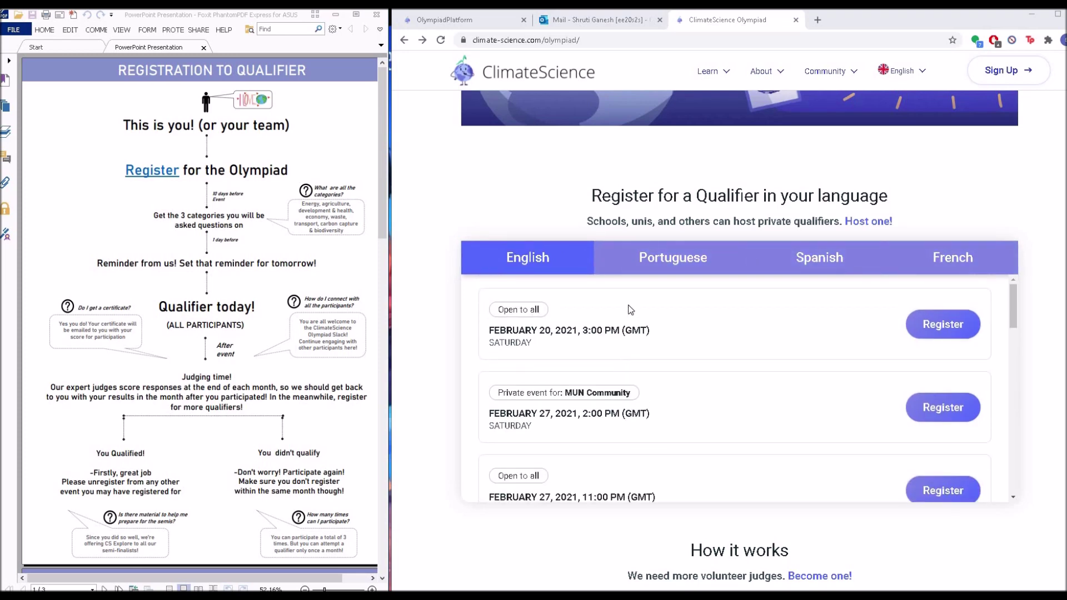
pyautogui.scroll(-3, 631, 309)
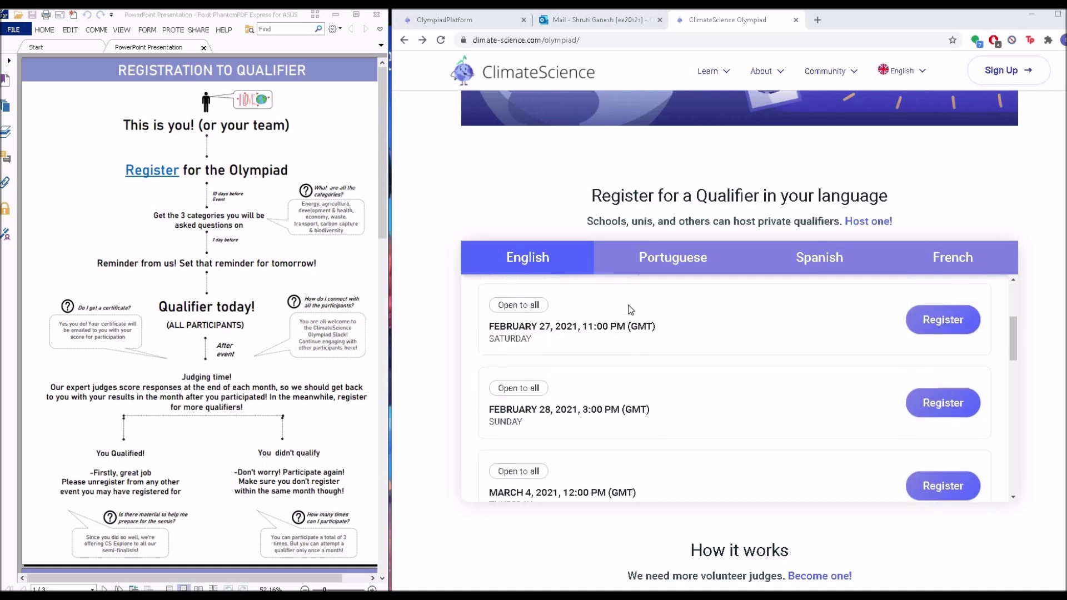
pyautogui.scroll(-1, 631, 310)
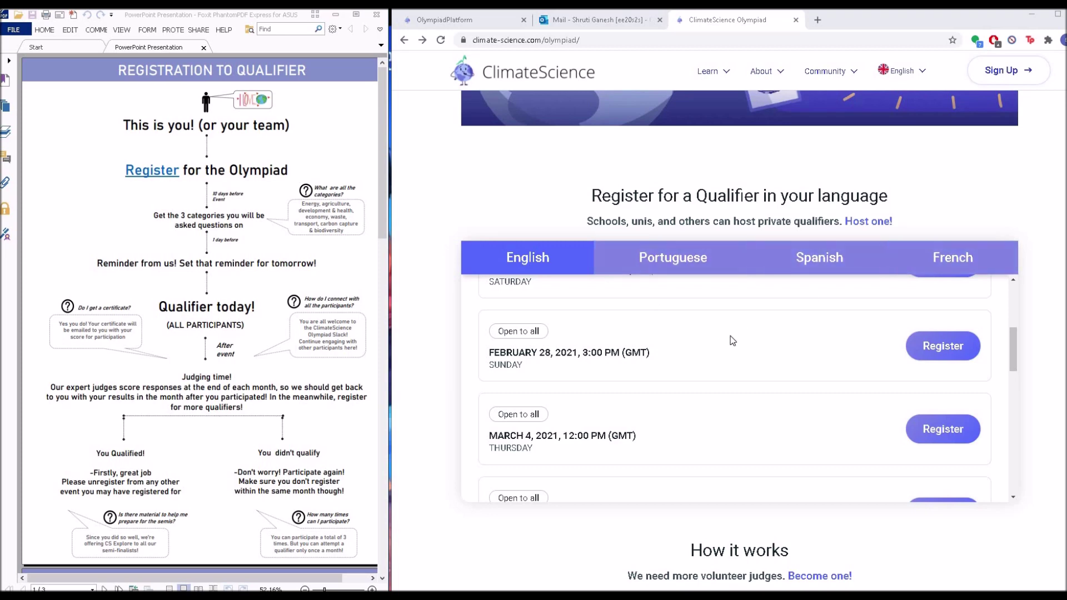
pyautogui.scroll(-3, 732, 340)
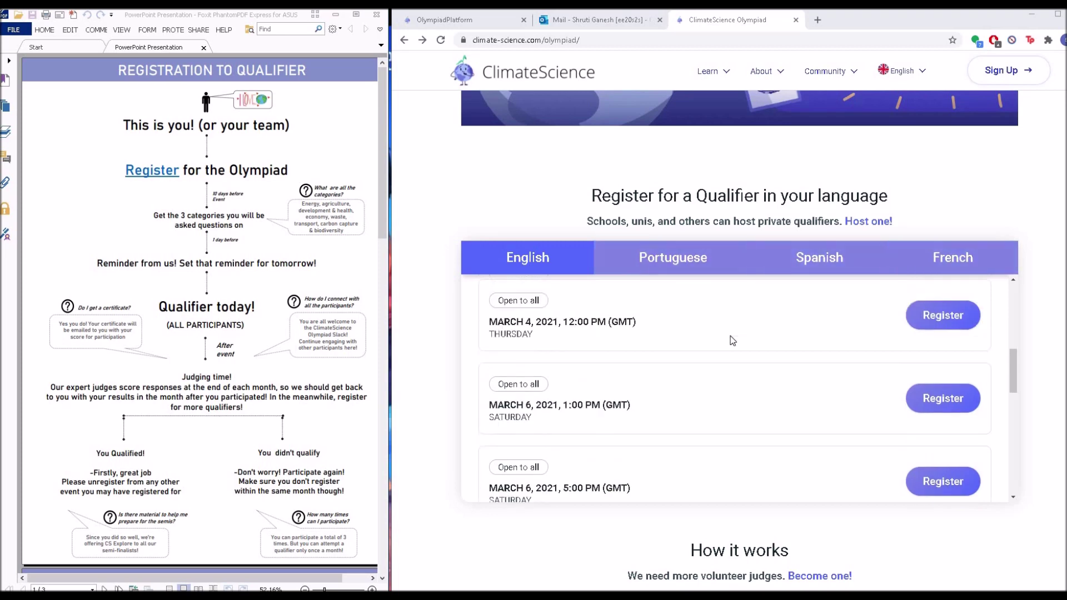
pyautogui.scroll(-5, 730, 336)
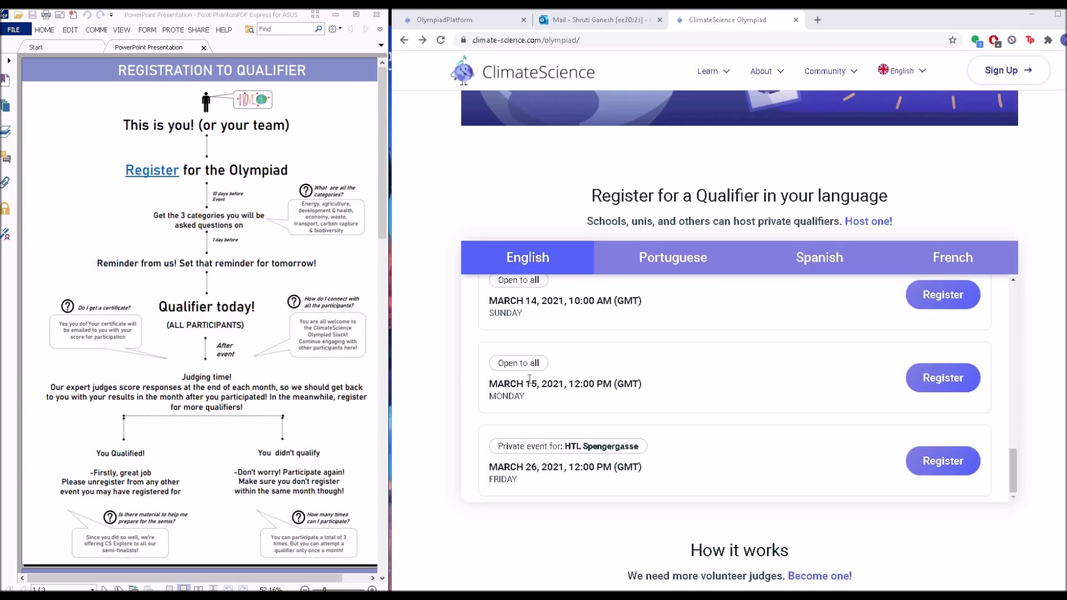
pyautogui.scroll(1, 529, 379)
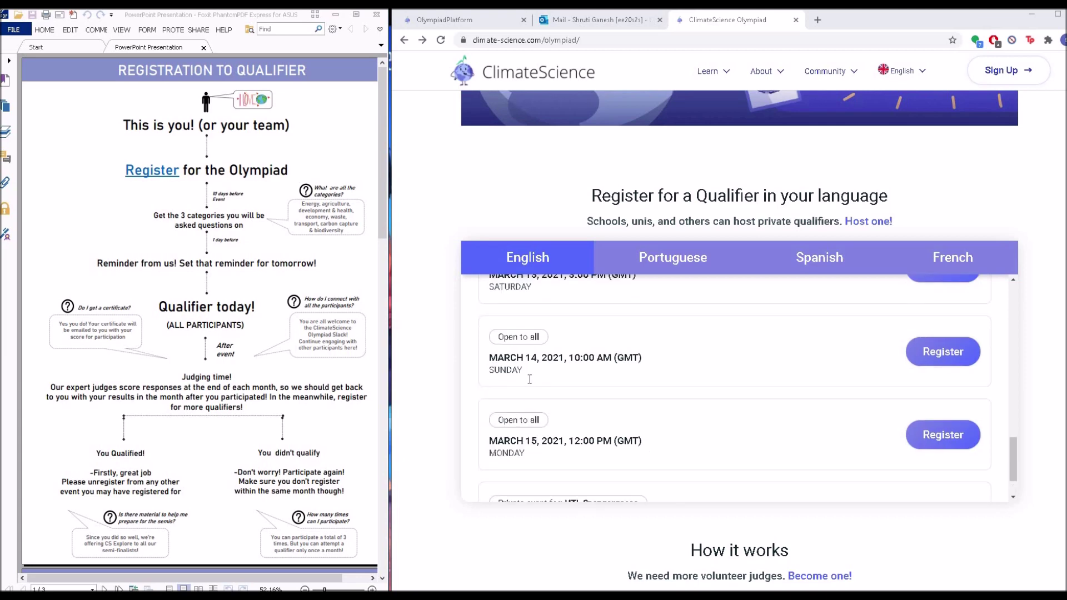
pyautogui.scroll(-1, 638, 421)
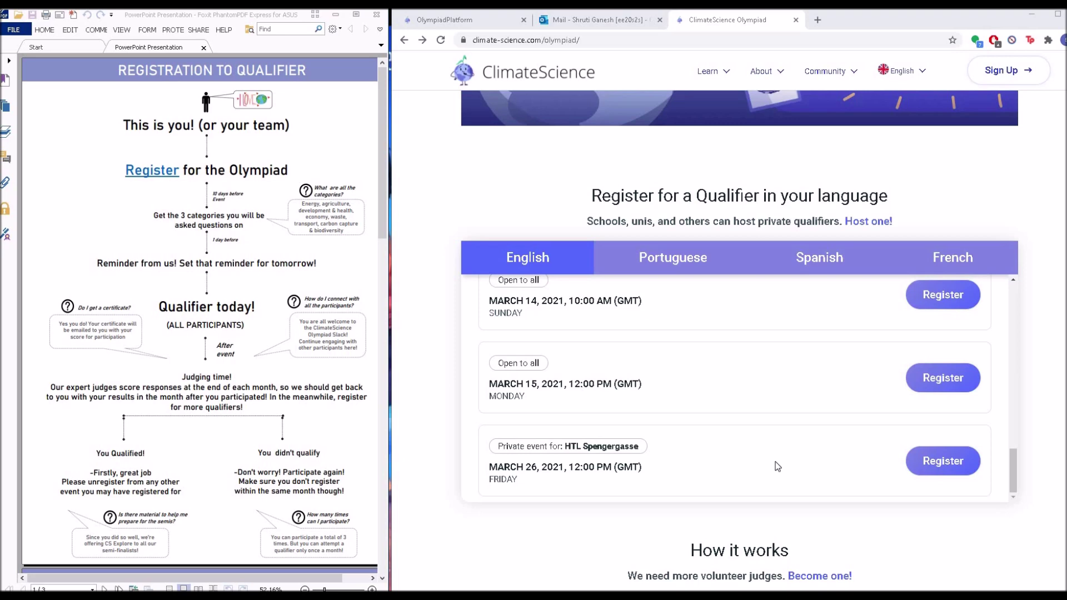
pyautogui.scroll(1, 759, 453)
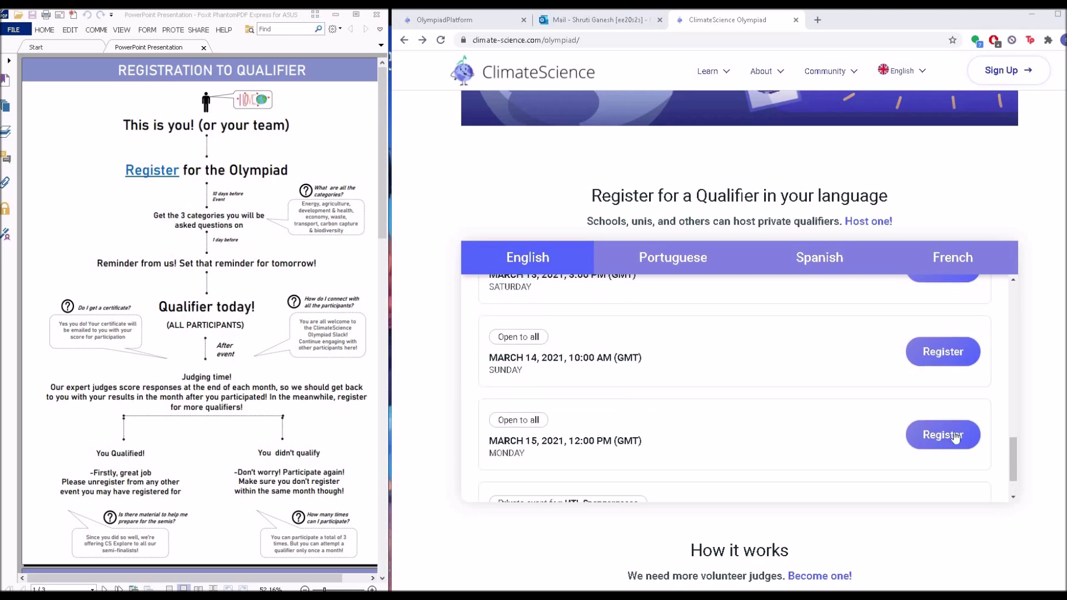
pyautogui.scroll(-1, 700, 409)
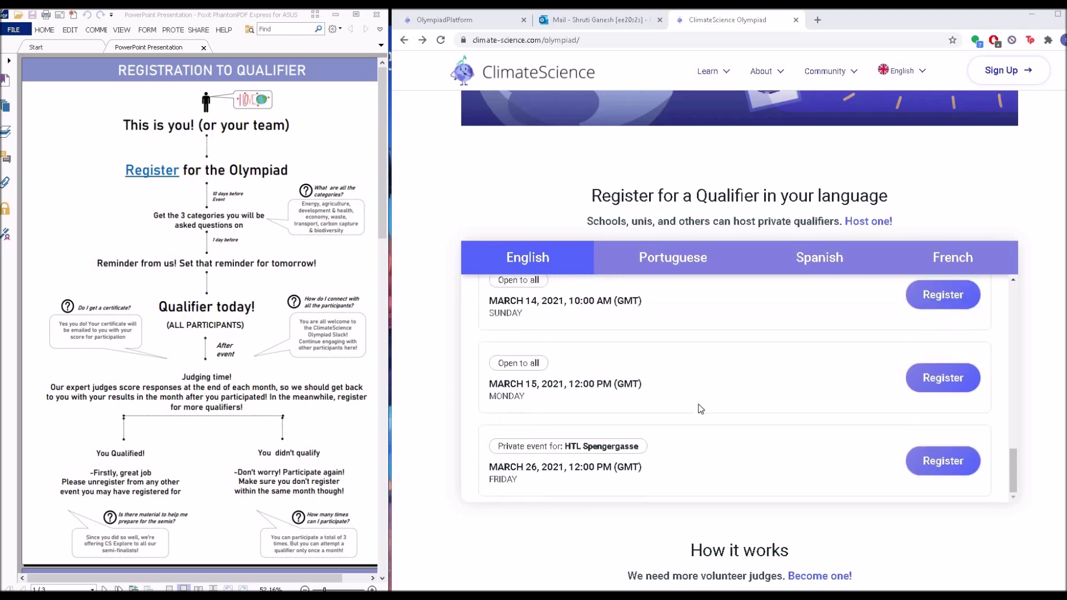
# - Register for the March 15 qualifier, choosing to compete as an individual
pyautogui.click(915, 384)
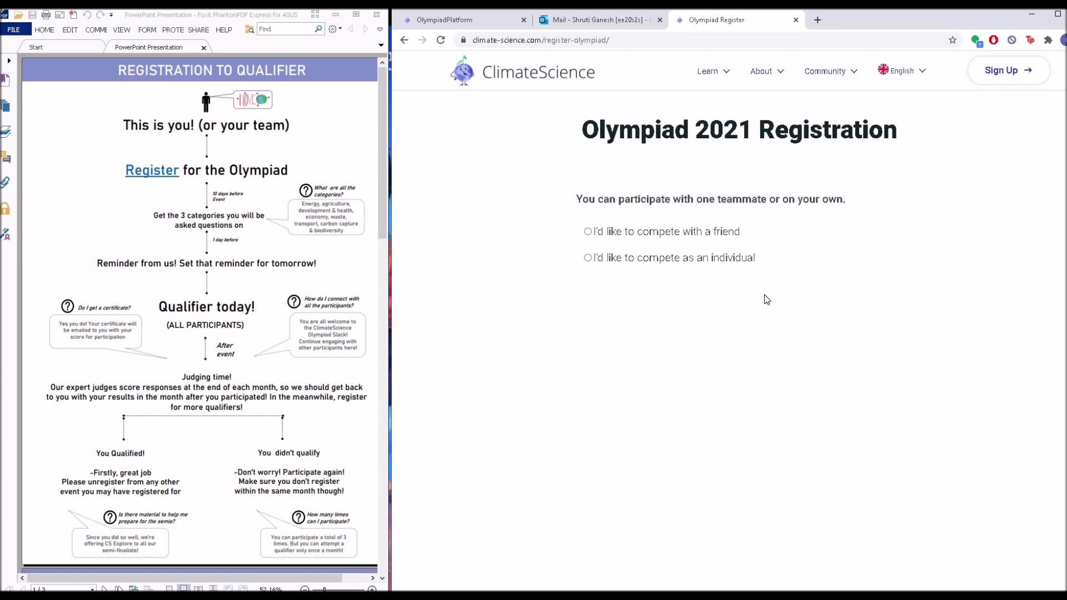
pyautogui.click(661, 262)
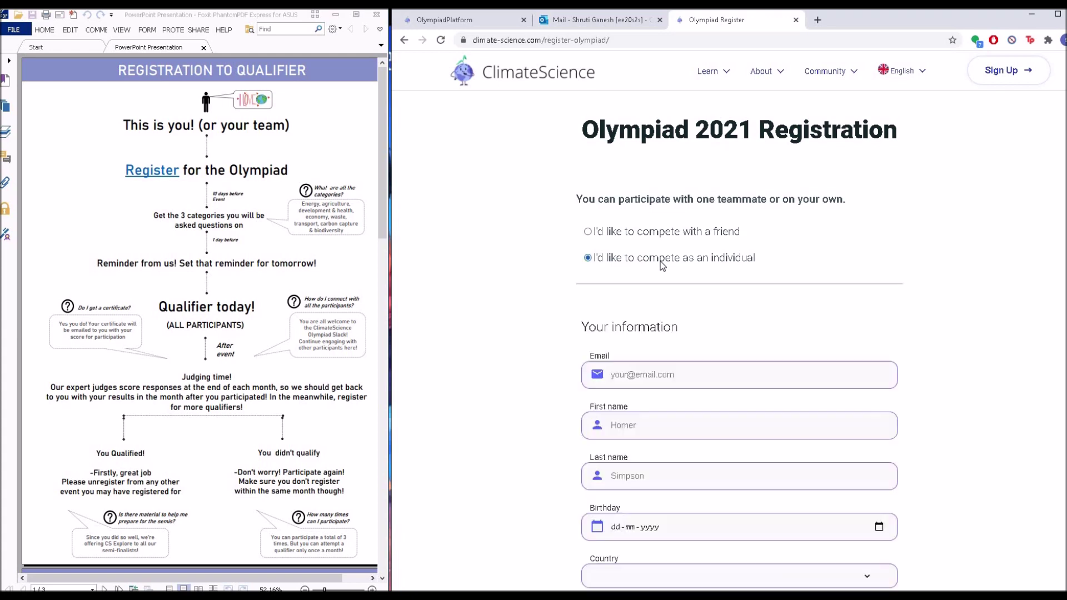
pyautogui.scroll(-2, 660, 261)
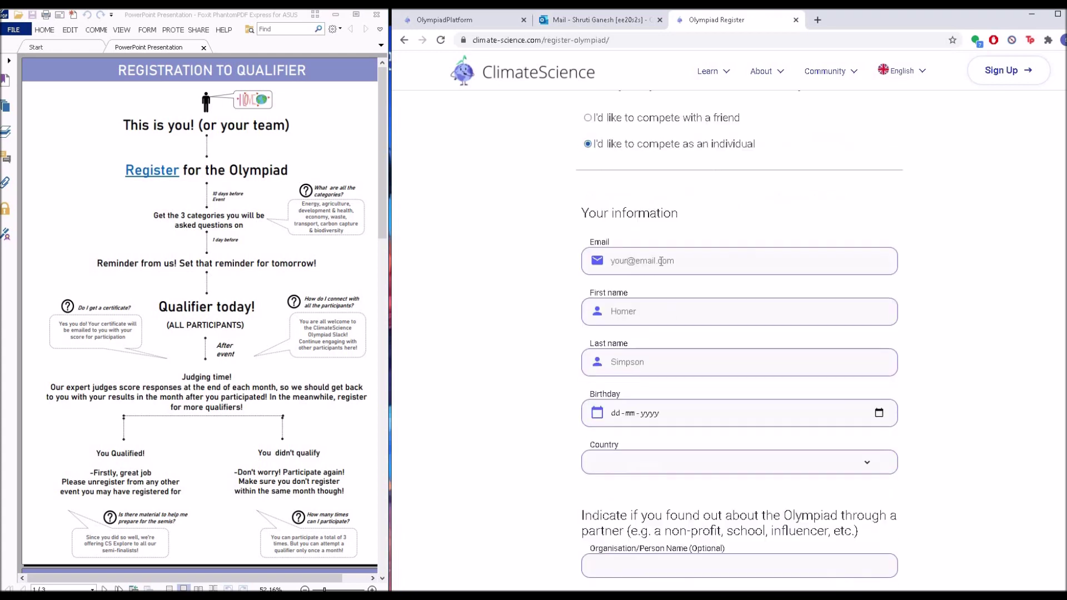
pyautogui.scroll(-1, 660, 261)
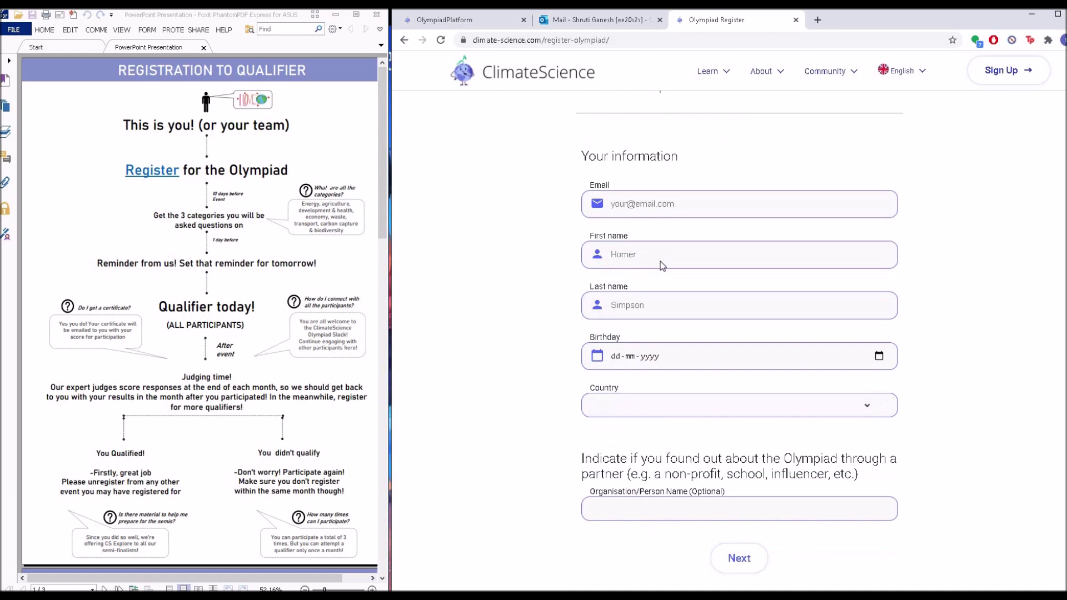
# - Fill in the participant's e-mail, first name and last name from saved suggestions
pyautogui.click(654, 201)
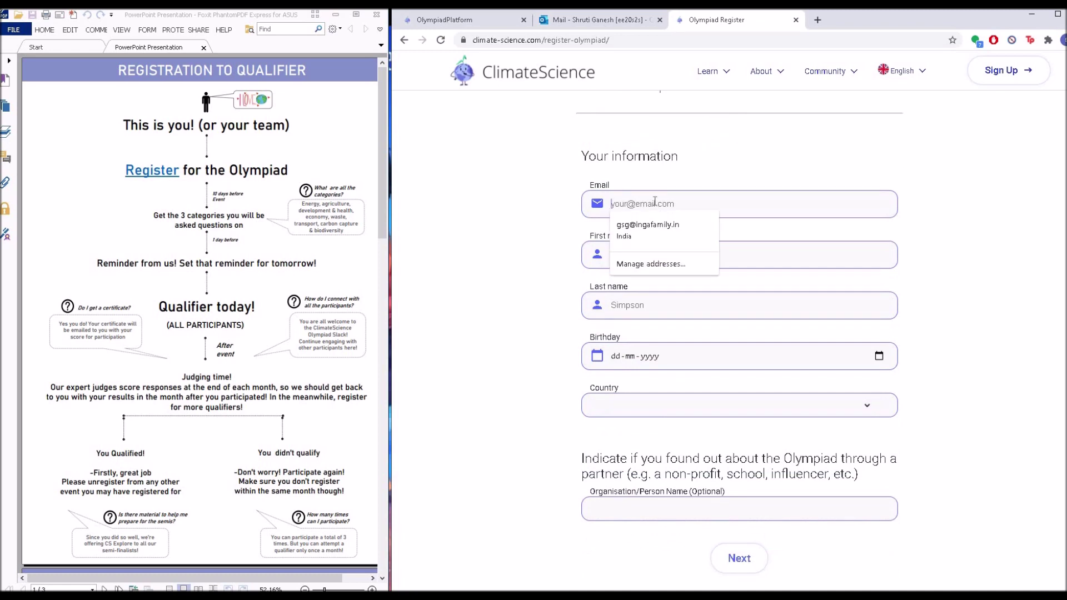
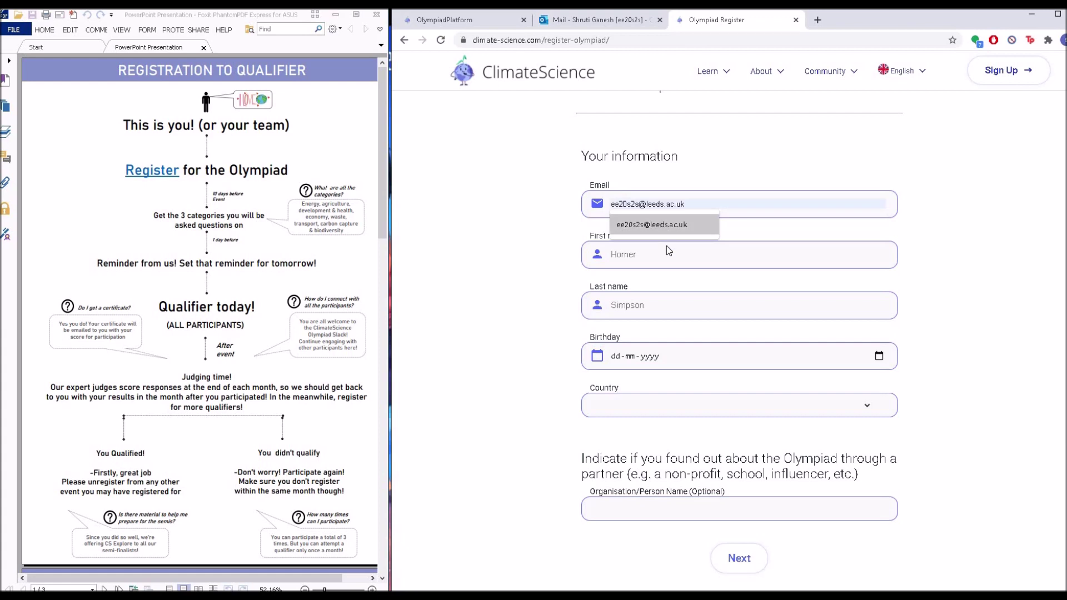
pyautogui.click(666, 238)
pyautogui.click(667, 256)
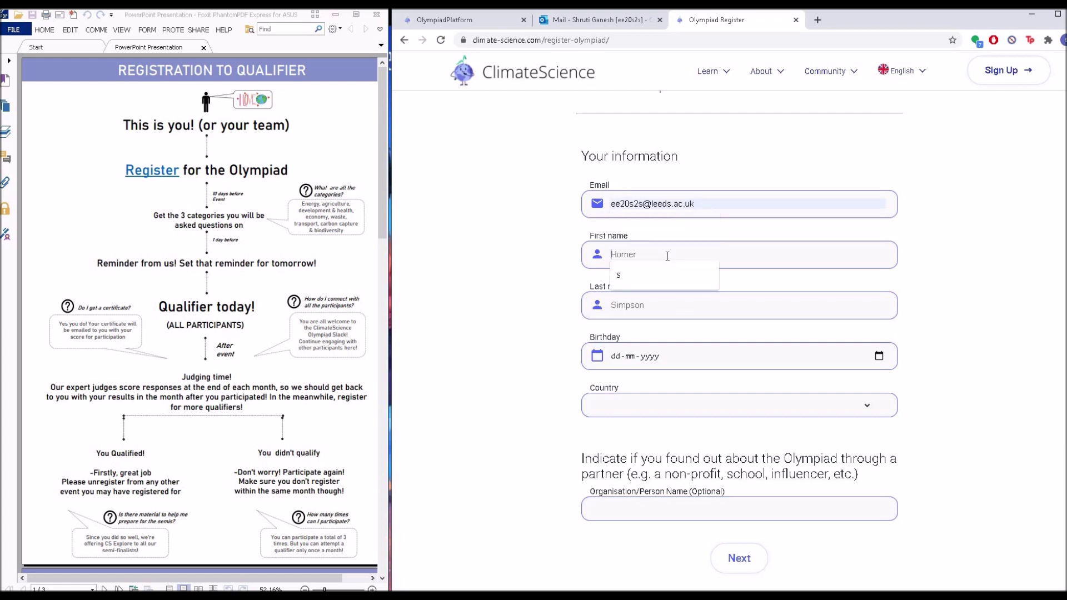
pyautogui.write('s')
pyautogui.click(678, 303)
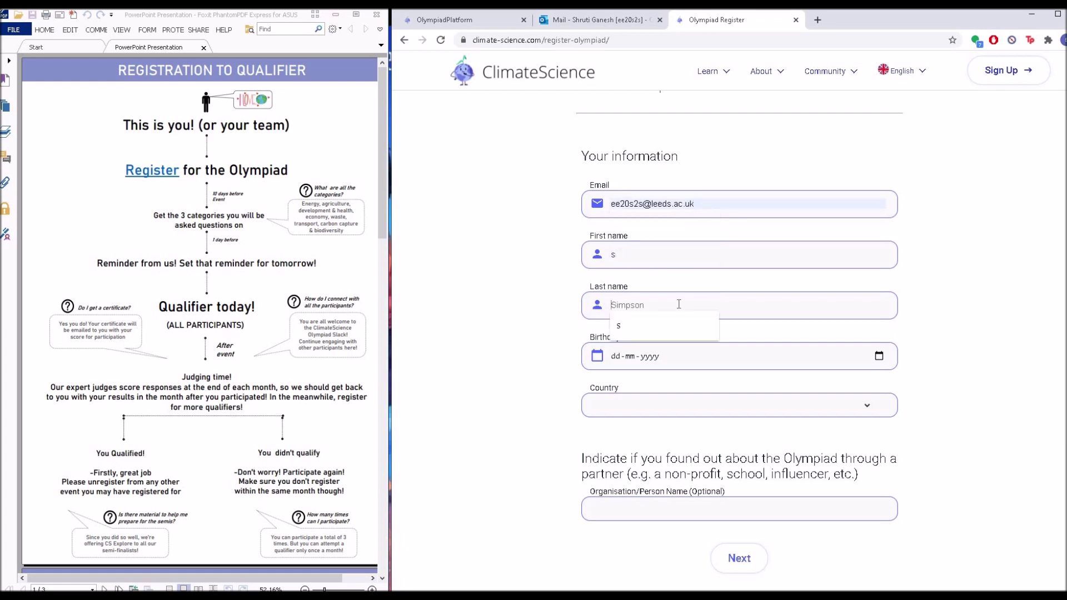
pyautogui.click(669, 329)
# - Enter the participant's birthday and select India as the country
pyautogui.click(620, 358)
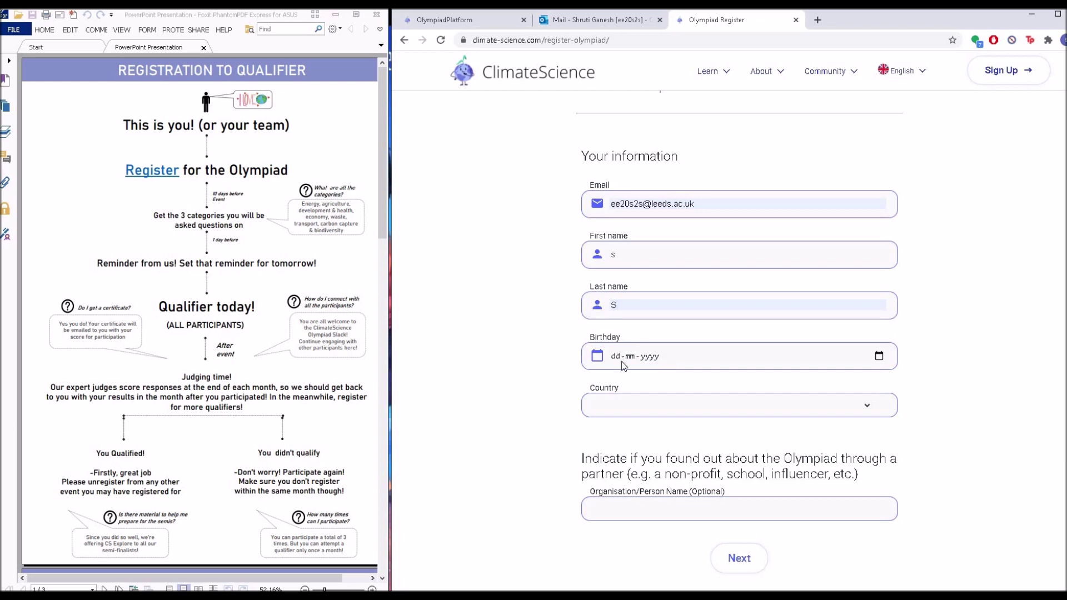
pyautogui.click(645, 405)
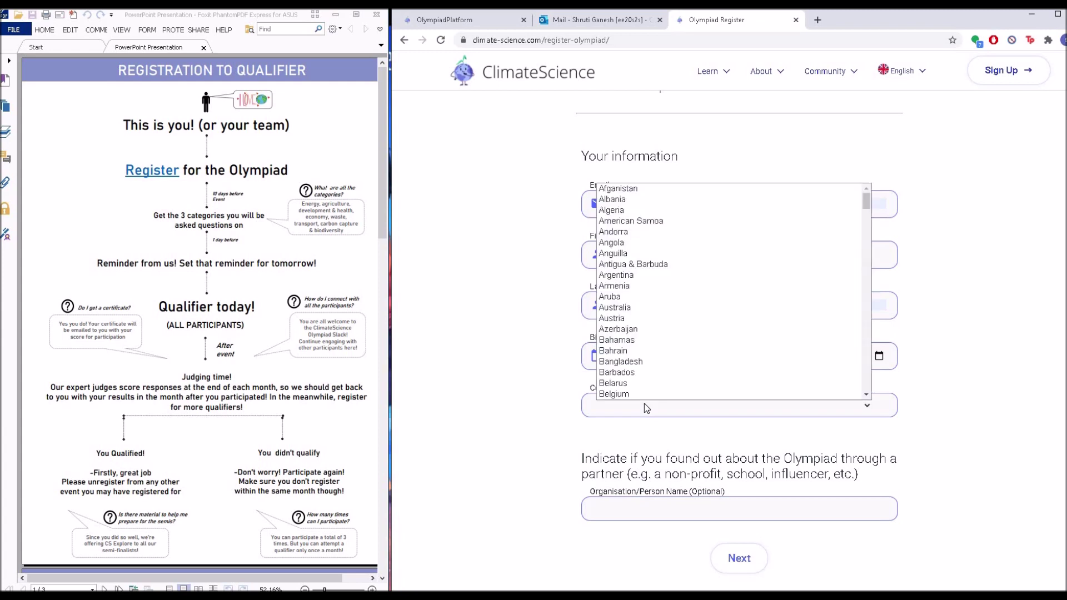
pyautogui.press('i')
pyautogui.press('n')
pyautogui.press('Return')
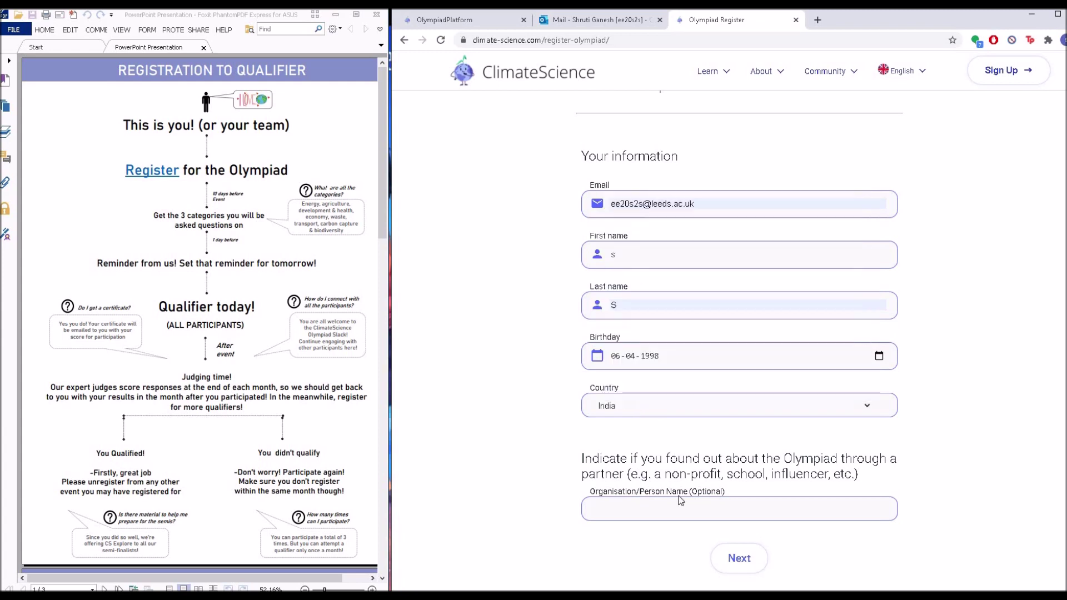
pyautogui.scroll(-1, 693, 473)
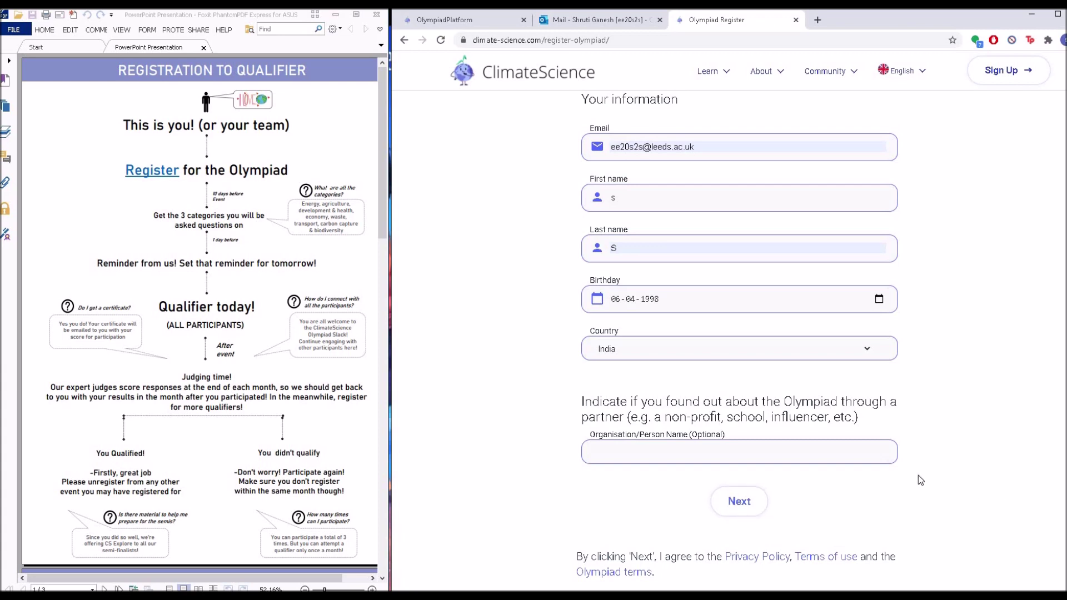
pyautogui.scroll(1, 789, 332)
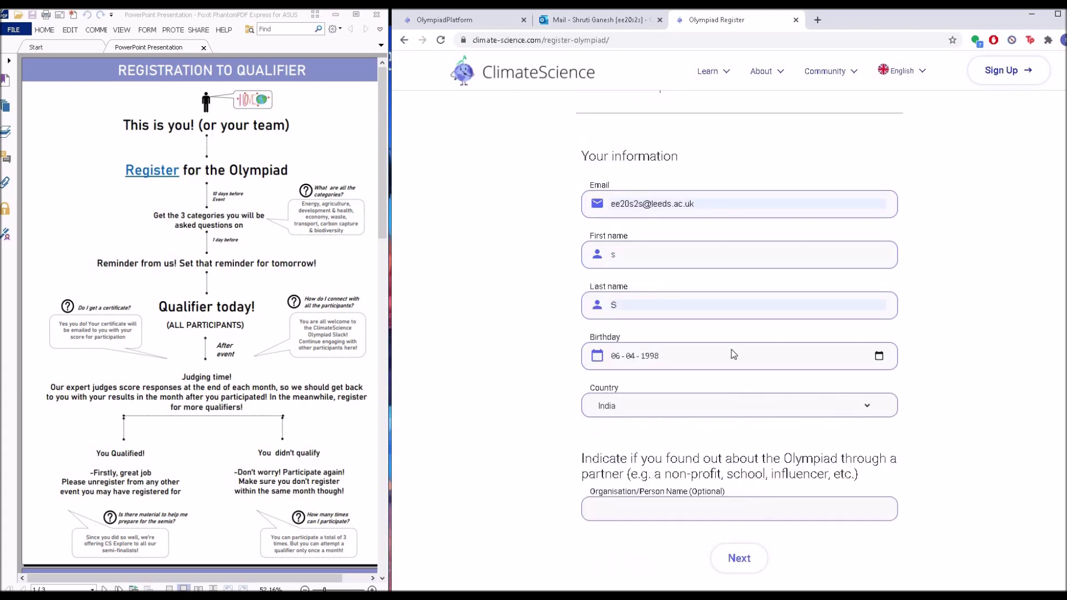
pyautogui.click(592, 21)
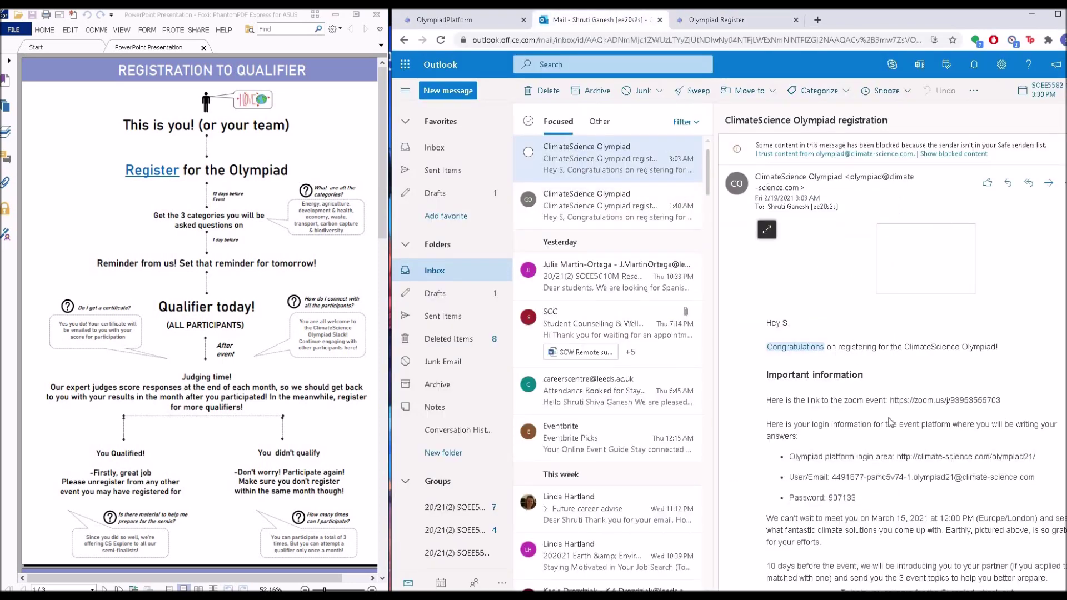
# - Read down the registration e-mail to its platform login details and preparation links
pyautogui.moveTo(785, 346)
pyautogui.scroll(-1, 998, 313)
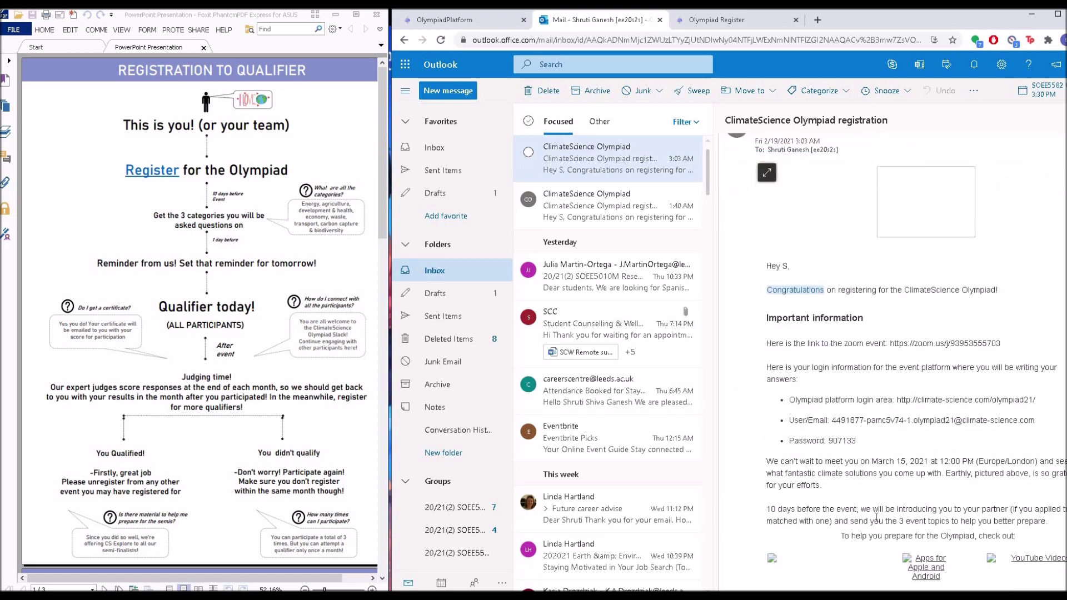
pyautogui.scroll(-1, 891, 502)
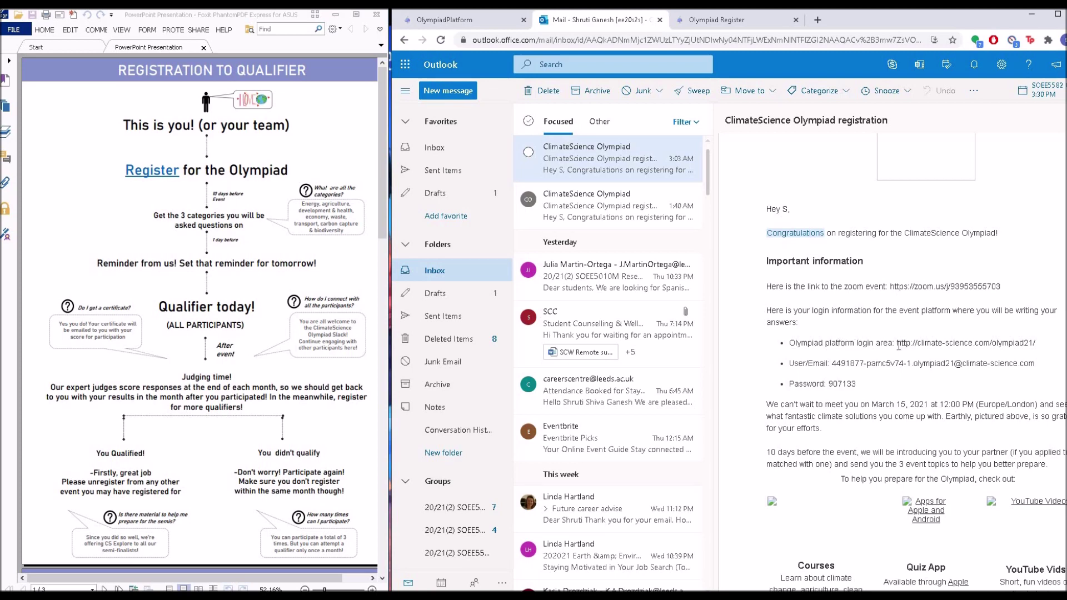
pyautogui.moveTo(896, 346); pyautogui.dragTo(1036, 343)
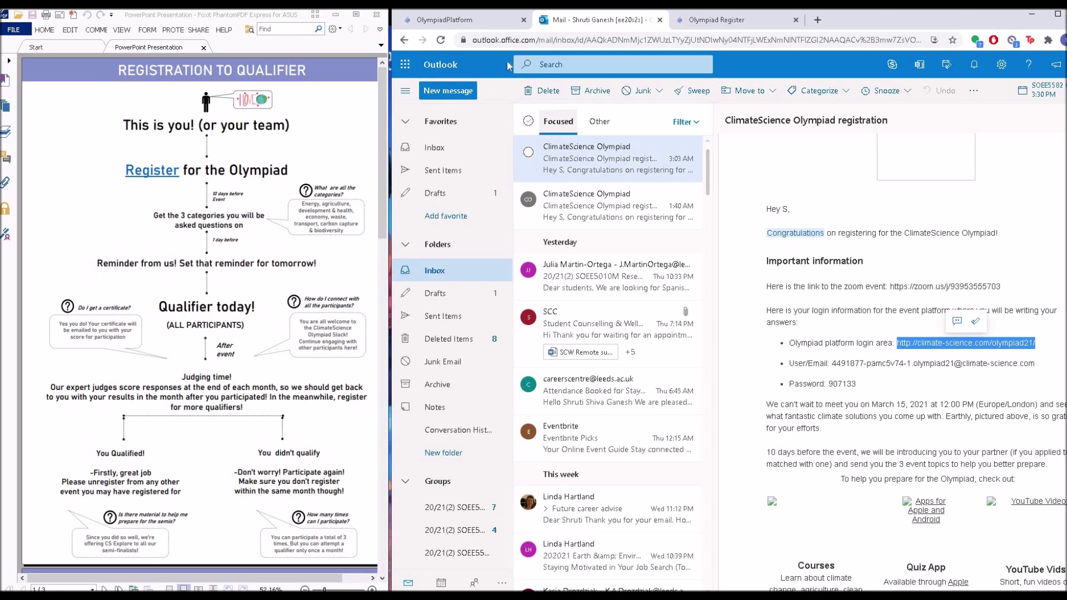
# - Fill the Olympiad login e-mail with the saved olympiad account
pyautogui.click(468, 21)
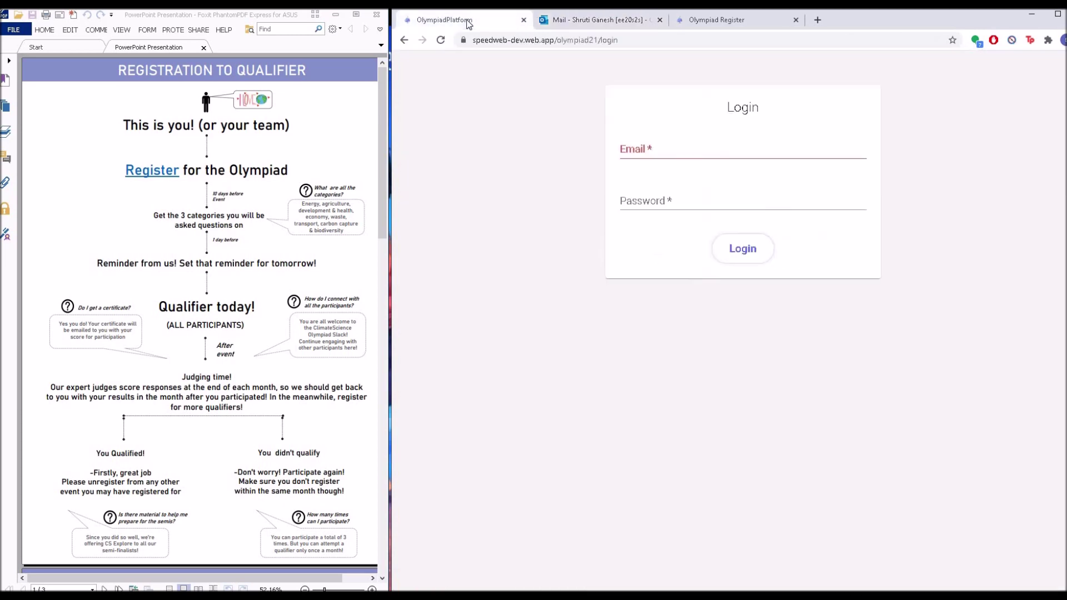
pyautogui.click(722, 145)
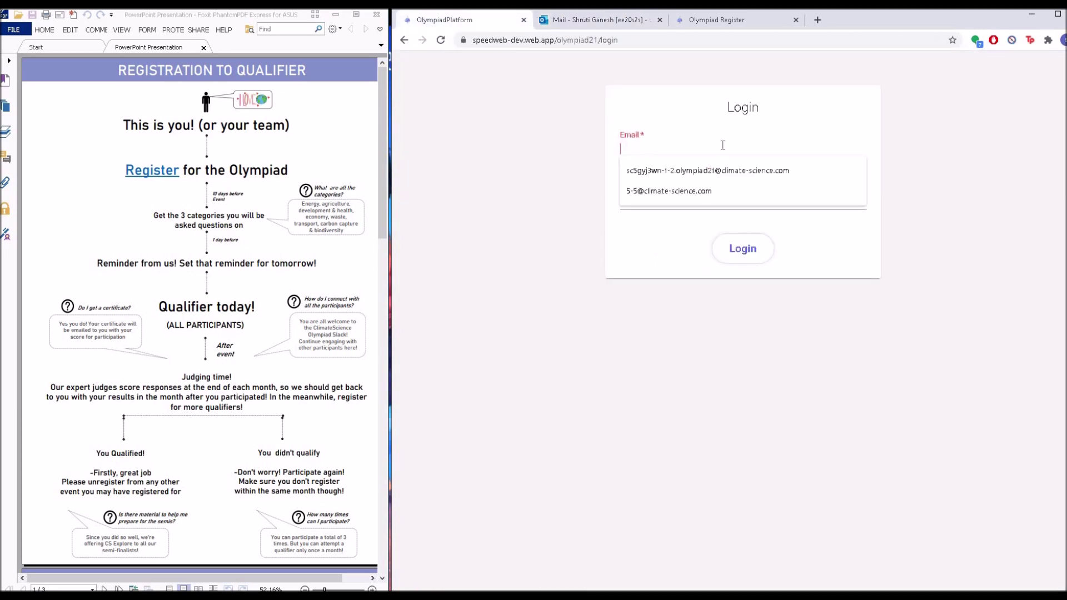
pyautogui.click(539, 138)
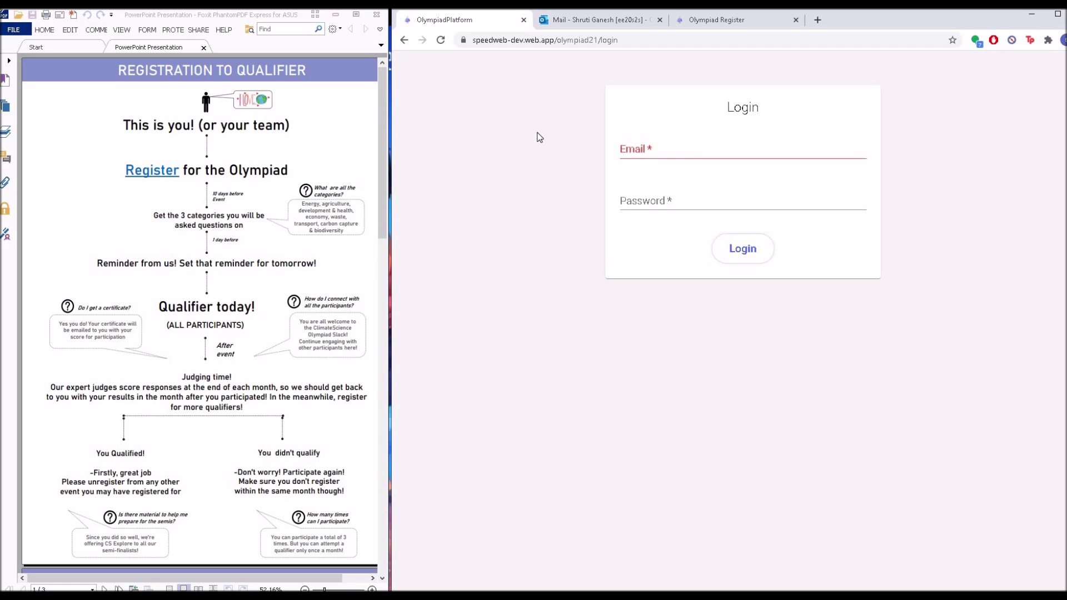
pyautogui.click(578, 22)
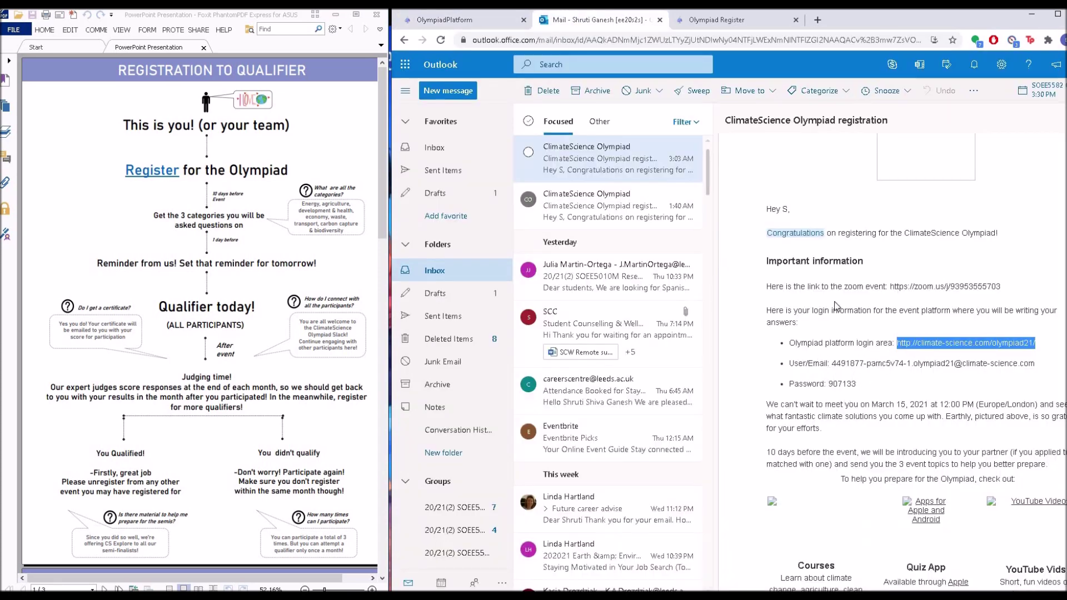
pyautogui.click(444, 19)
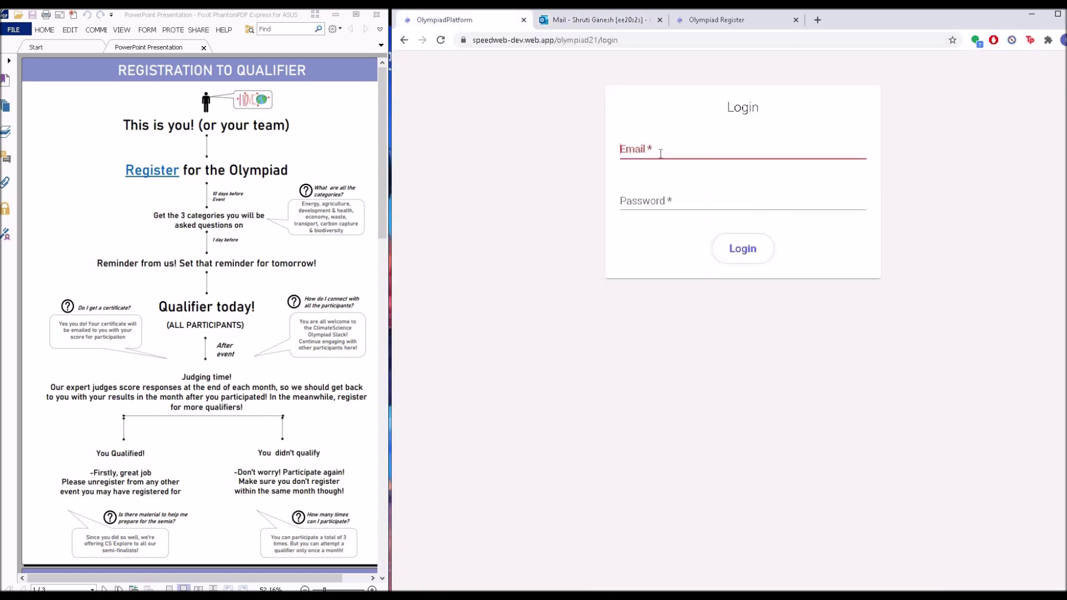
pyautogui.click(675, 150)
pyautogui.click(675, 171)
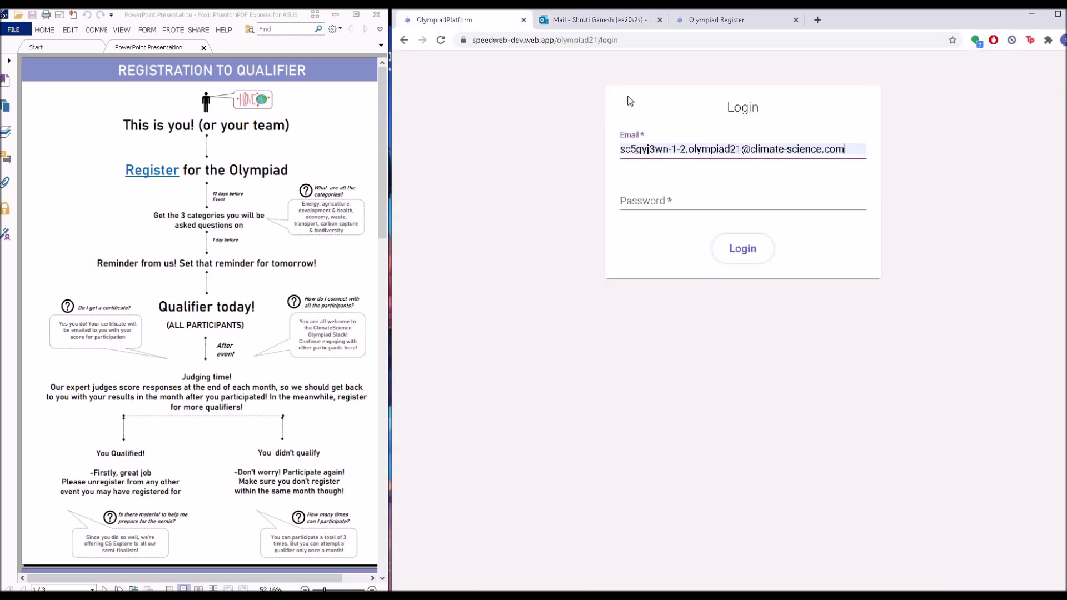
# - Copy the account password from the registration e-mail, paste it in, and log in
pyautogui.click(599, 21)
pyautogui.click(611, 200)
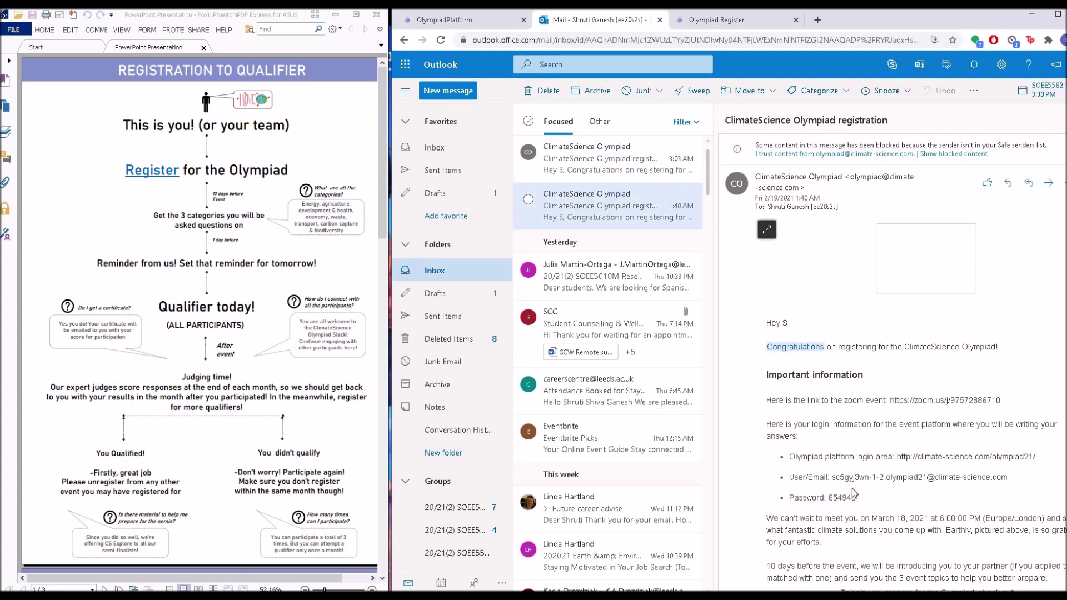
pyautogui.doubleClick(837, 498)
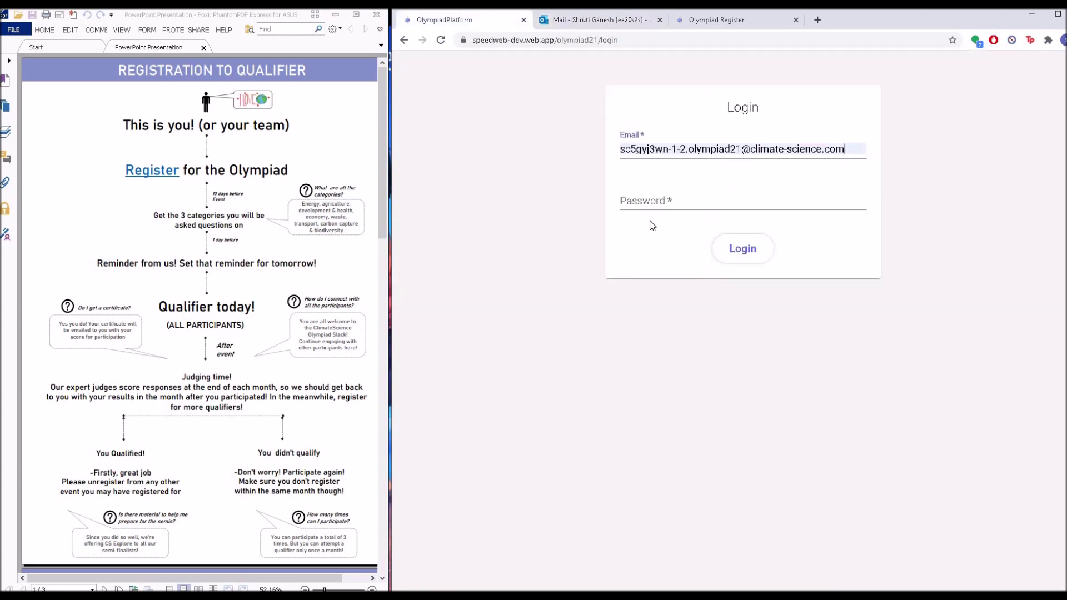
pyautogui.click(473, 24)
pyautogui.click(653, 202)
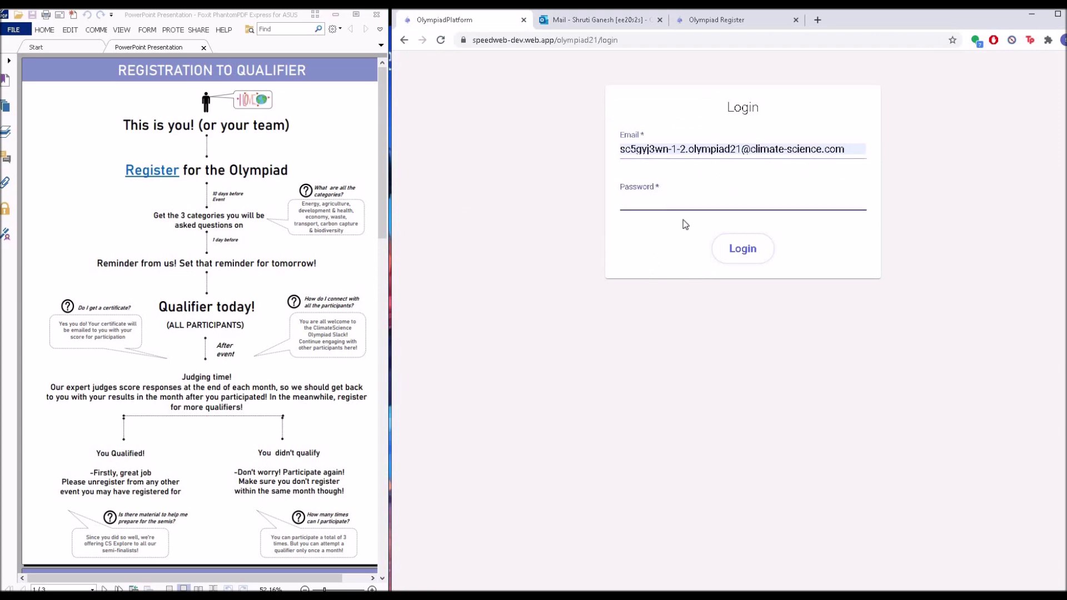
pyautogui.hotkey('ctrl', 'v')
pyautogui.click(751, 261)
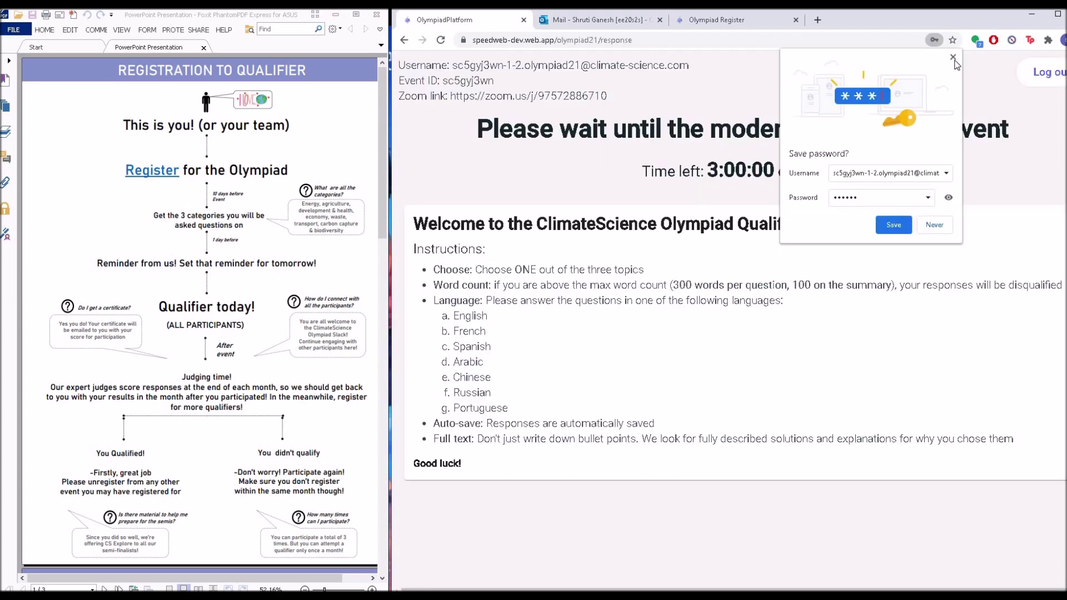
# - Dismiss Chrome's Save password prompt
pyautogui.click(953, 57)
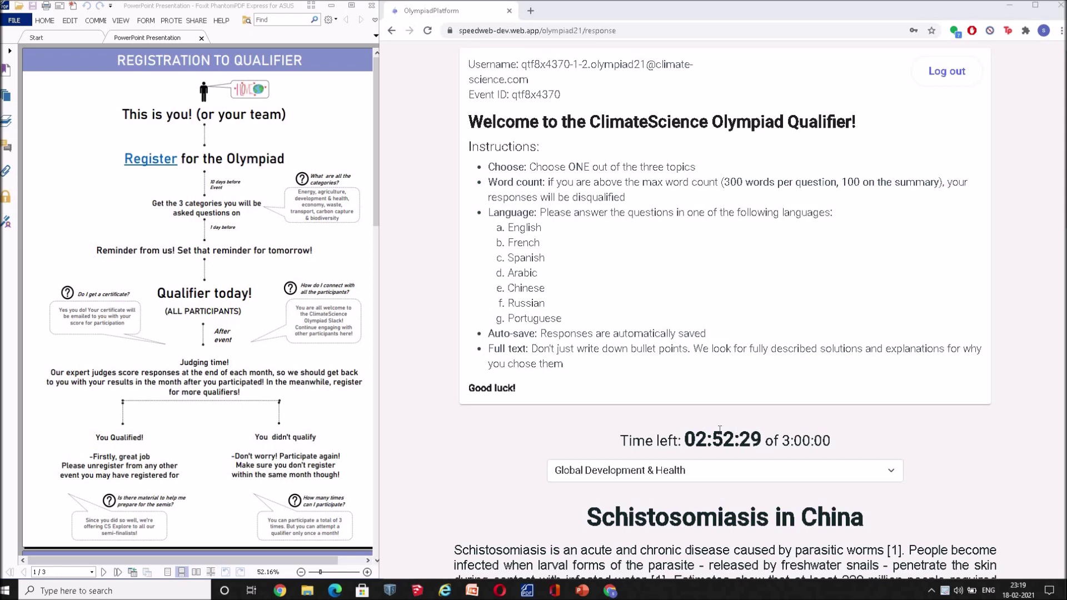
# - Switch the topic to Sustainable Economy and scroll to the 'Shifting to Eco-Tourism in Fiji' problem
pyautogui.click(711, 467)
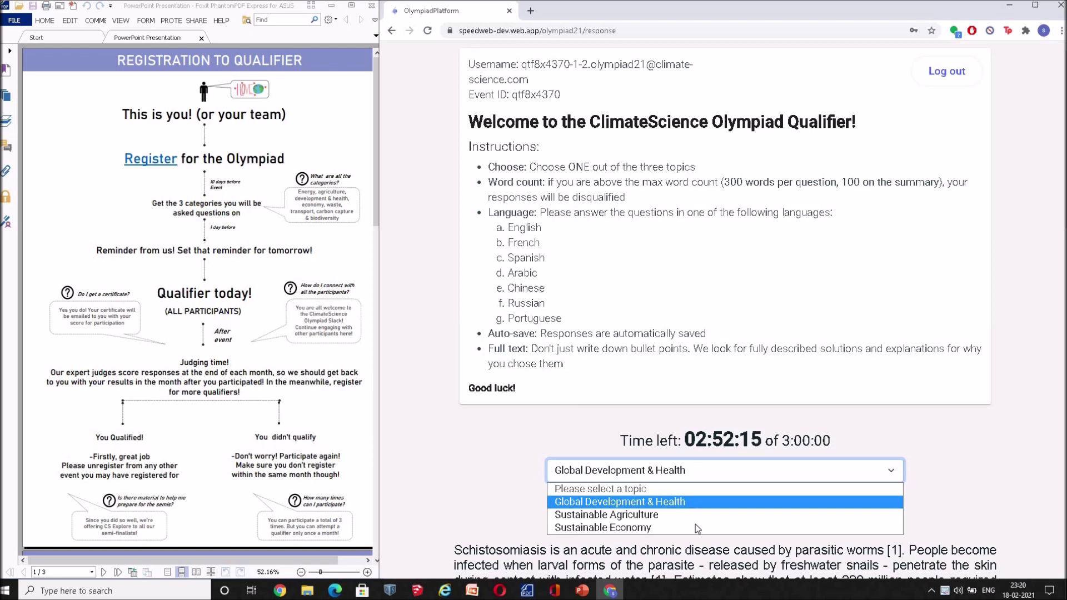
pyautogui.click(695, 527)
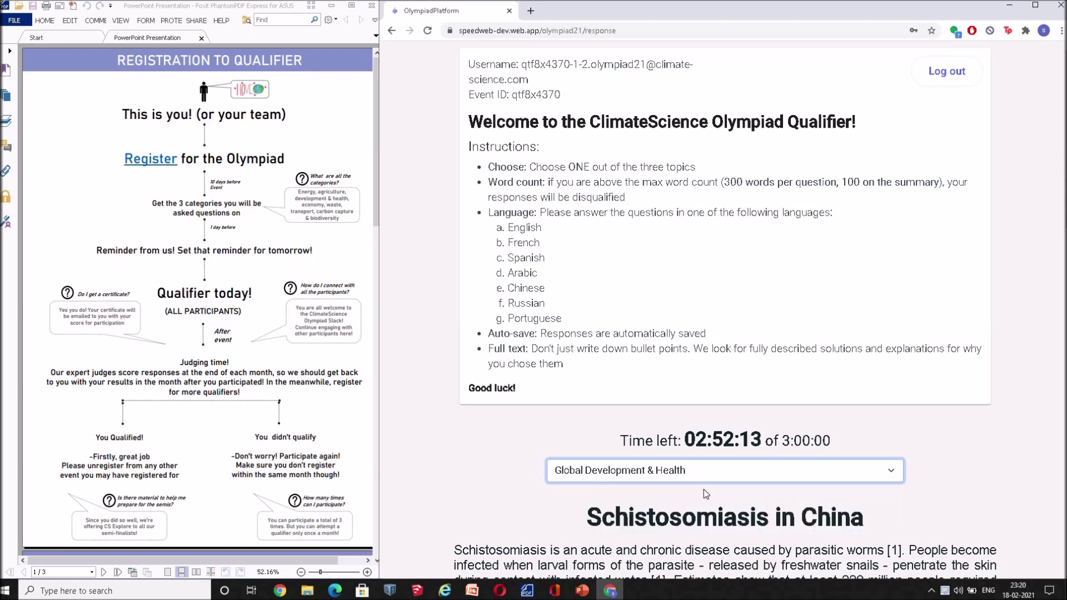
pyautogui.scroll(-1, 691, 415)
pyautogui.scroll(-3, 691, 415)
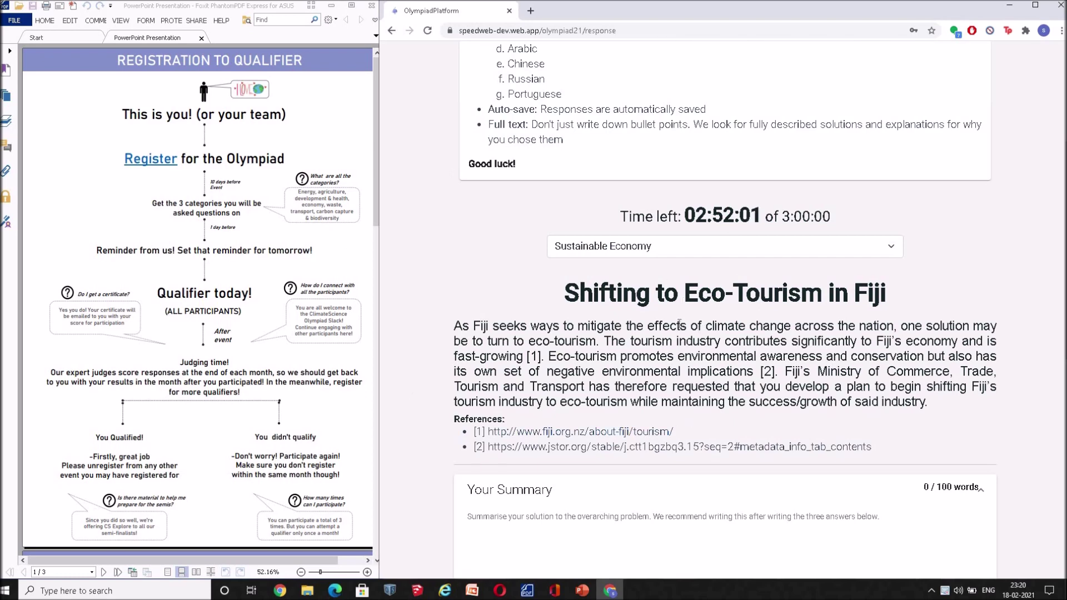
pyautogui.scroll(-1, 657, 360)
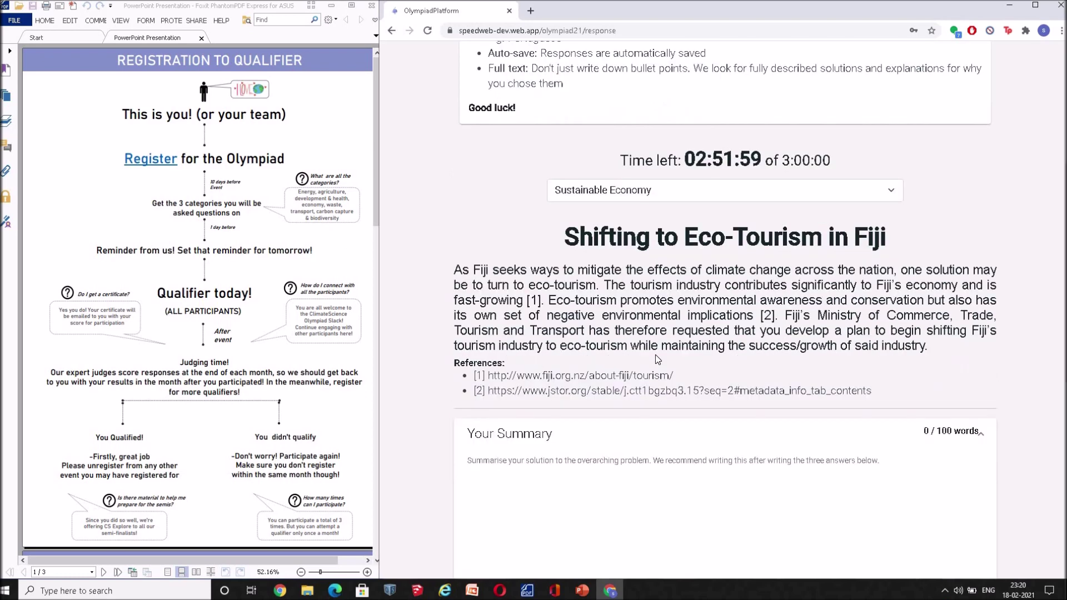
pyautogui.scroll(-3, 655, 350)
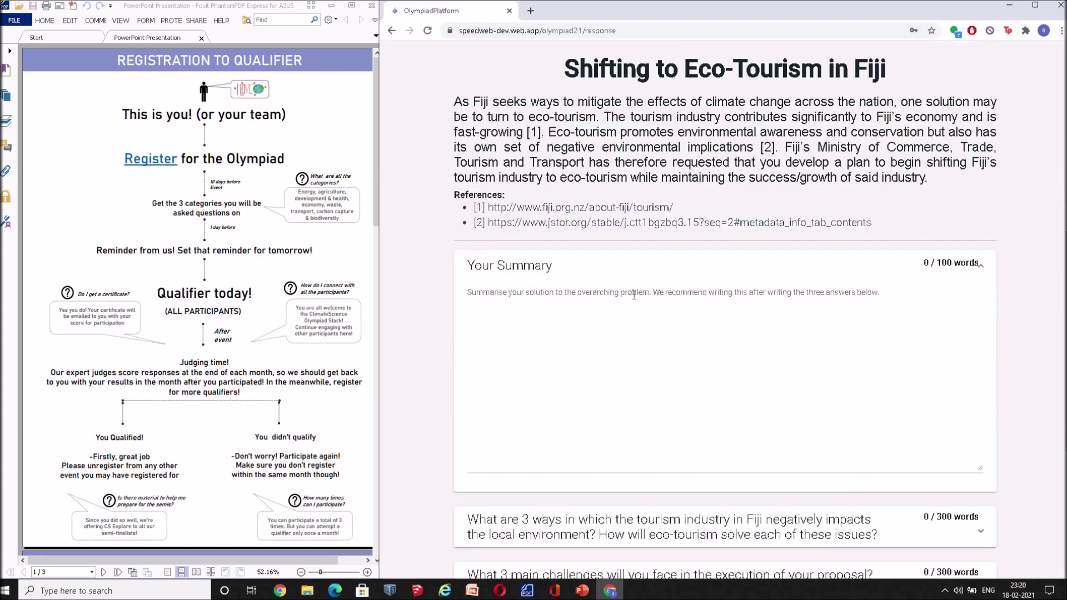
pyautogui.scroll(-4, 634, 294)
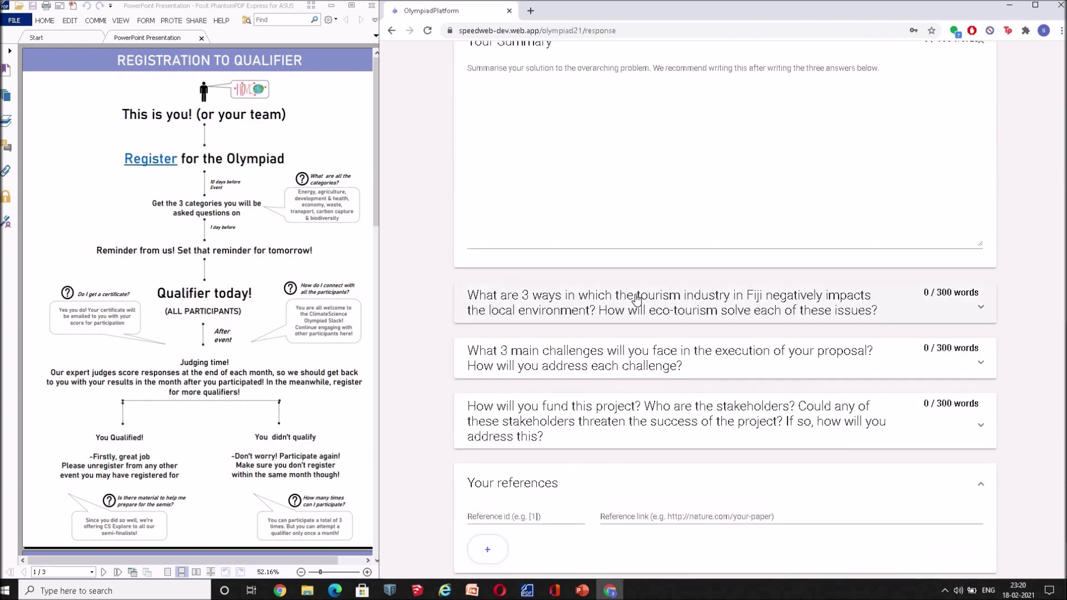
pyautogui.scroll(3, 636, 299)
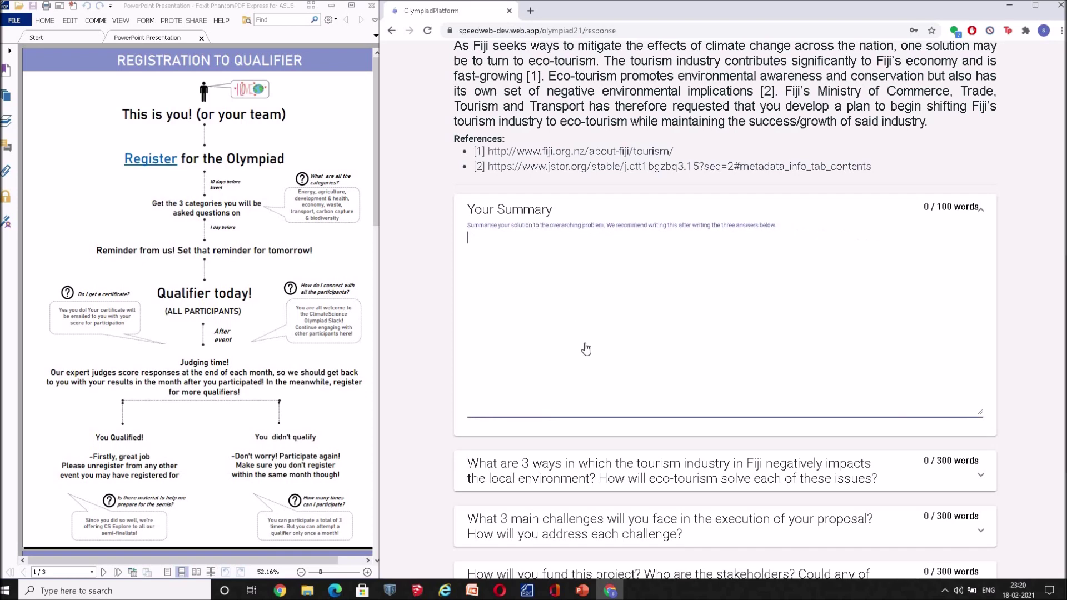
pyautogui.scroll(-3, 586, 347)
pyautogui.click(594, 340)
pyautogui.scroll(-3, 595, 340)
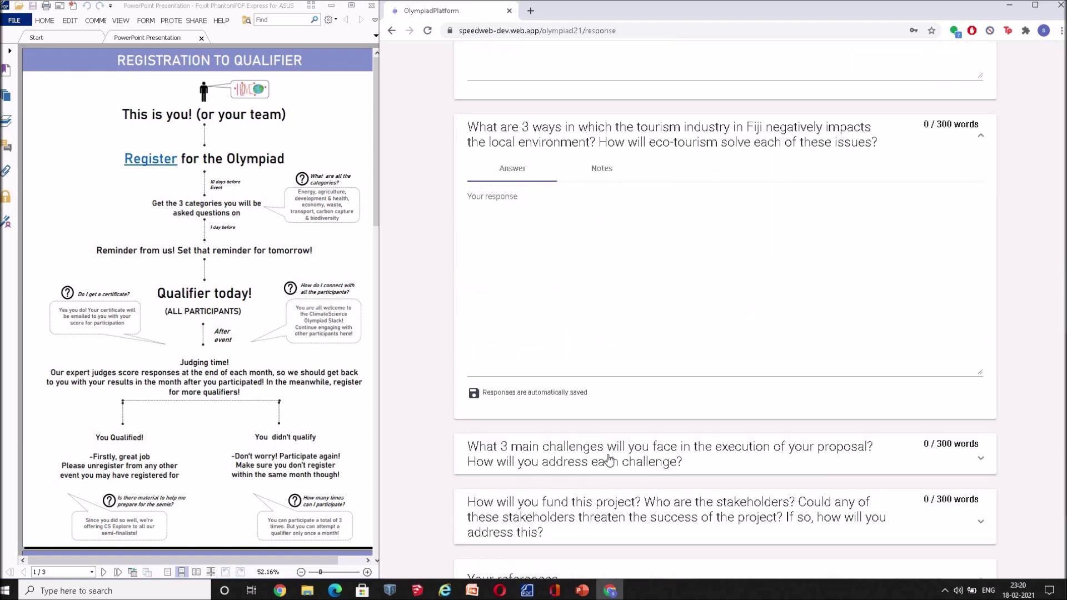
pyautogui.scroll(-2, 598, 365)
pyautogui.scroll(2, 598, 364)
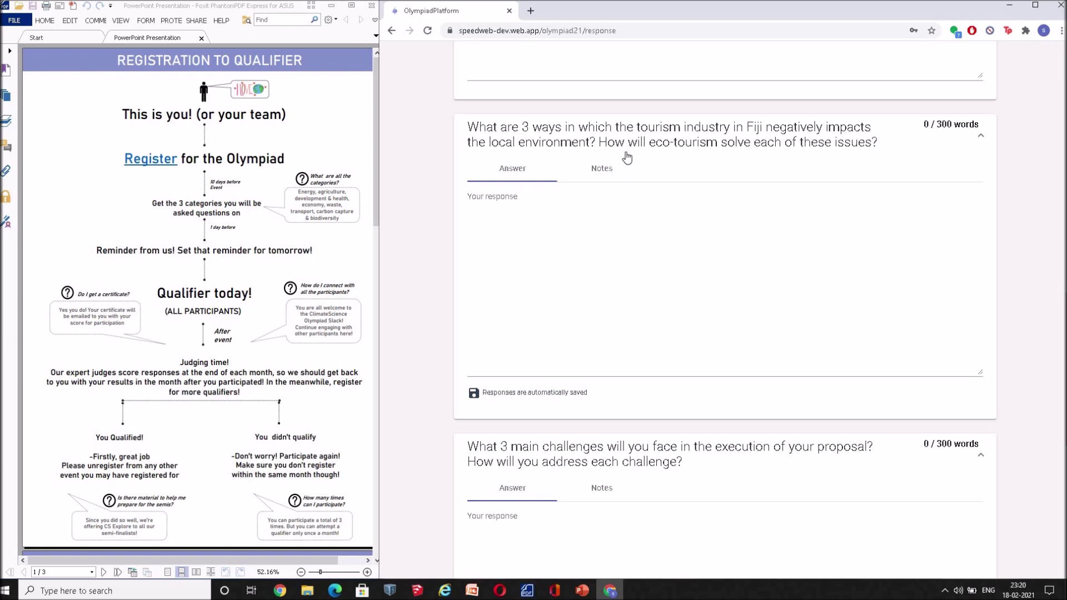
pyautogui.scroll(7, 627, 158)
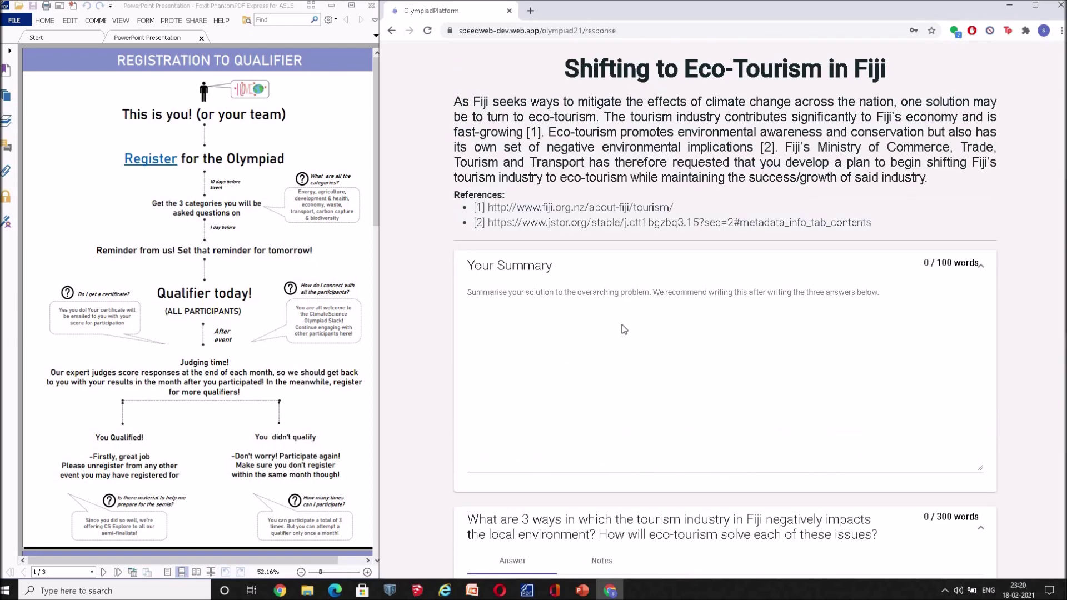
pyautogui.scroll(-5, 624, 330)
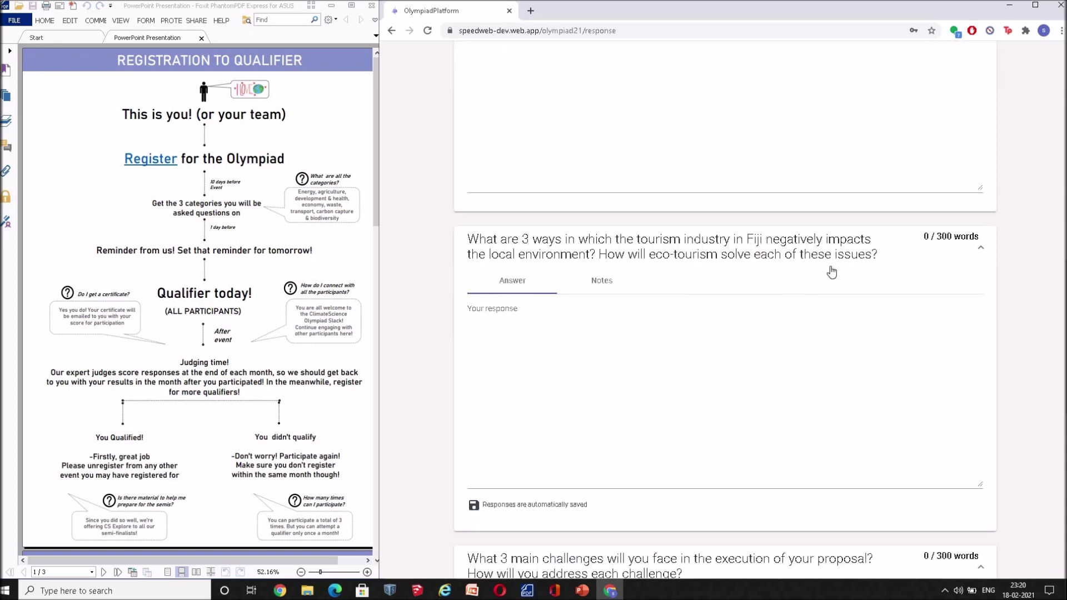
pyautogui.click(830, 308)
pyautogui.scroll(-10, 818, 317)
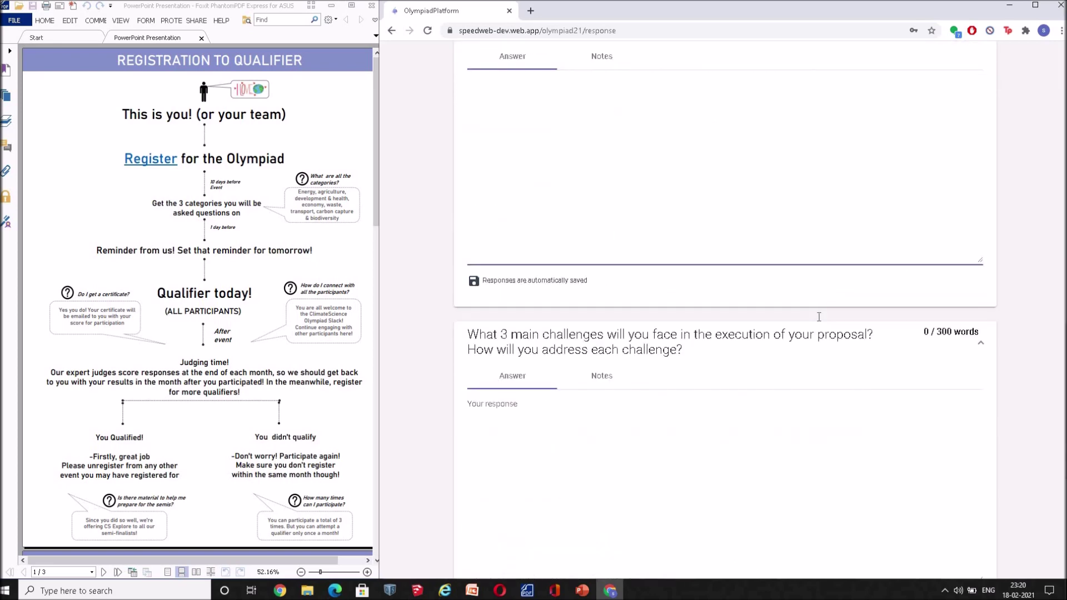
pyautogui.click(830, 359)
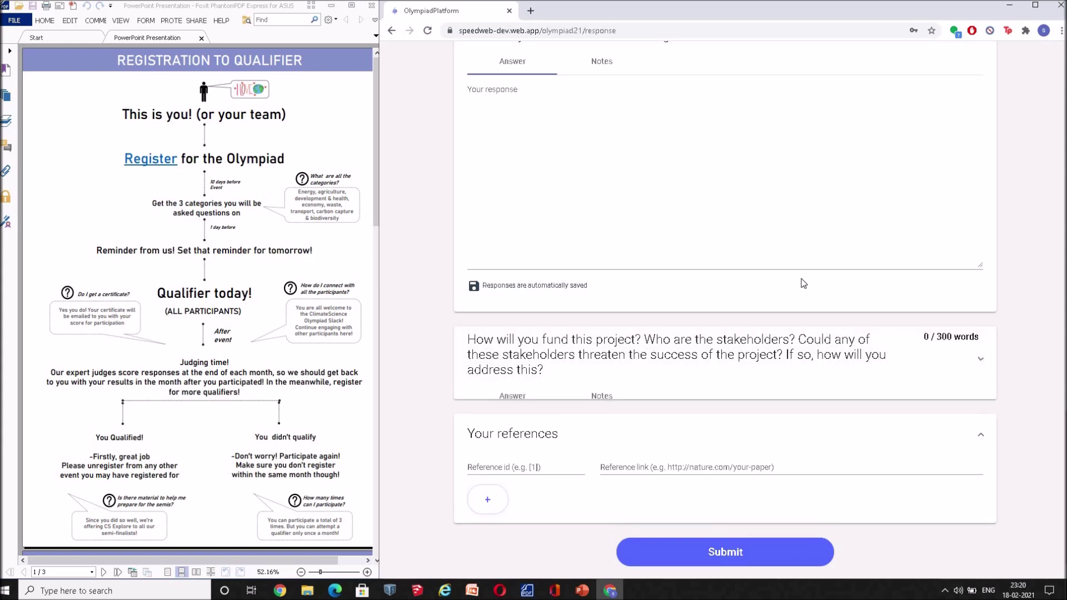
pyautogui.scroll(4, 803, 282)
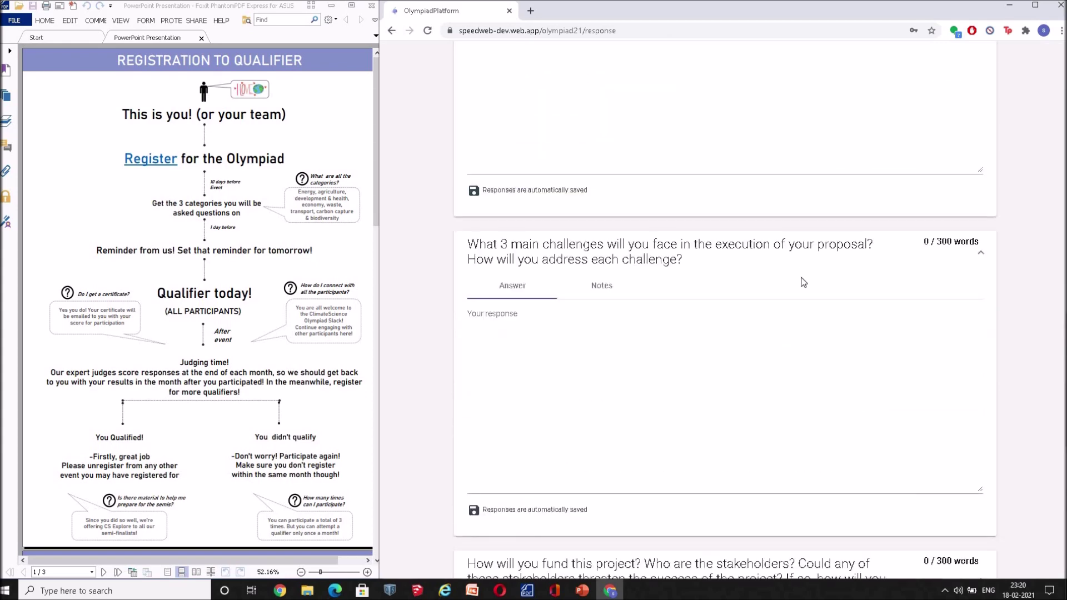
pyautogui.click(657, 317)
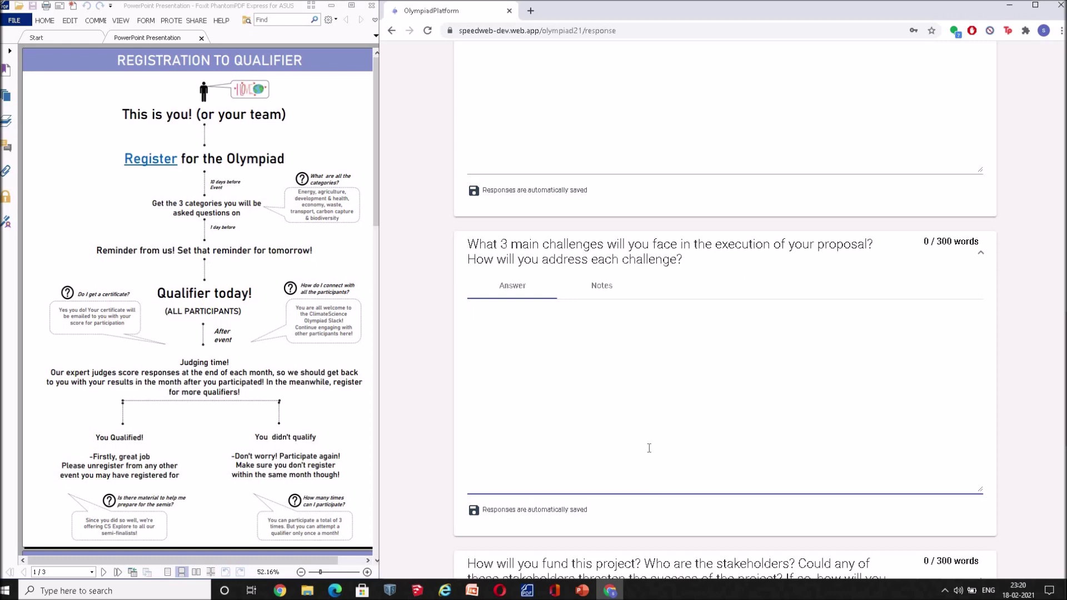
pyautogui.scroll(5, 649, 447)
pyautogui.scroll(1, 649, 447)
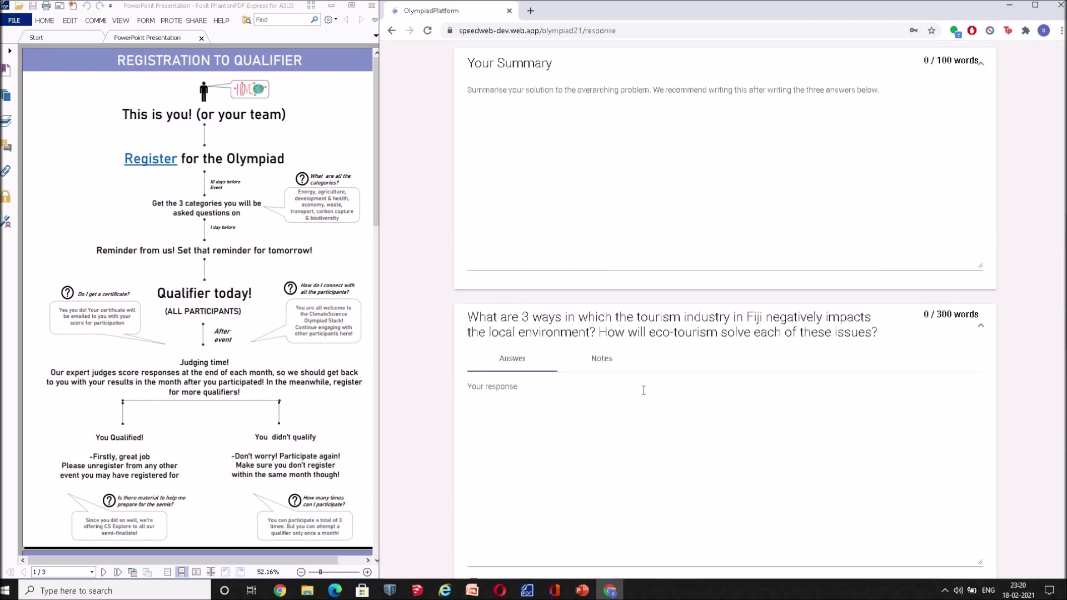
pyautogui.scroll(-3, 745, 384)
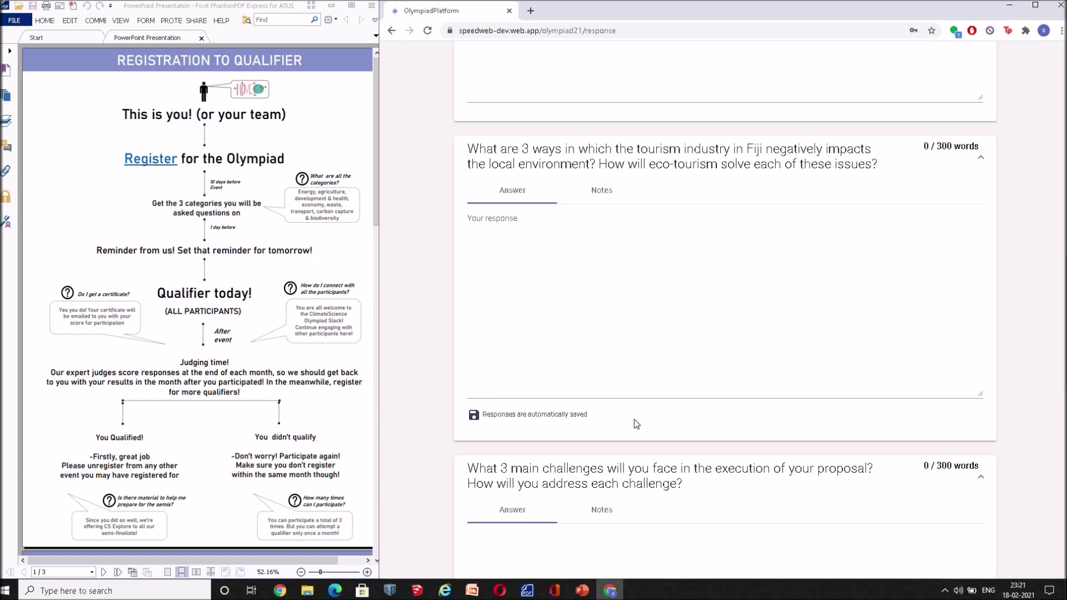
pyautogui.scroll(1, 636, 424)
pyautogui.scroll(4, 635, 419)
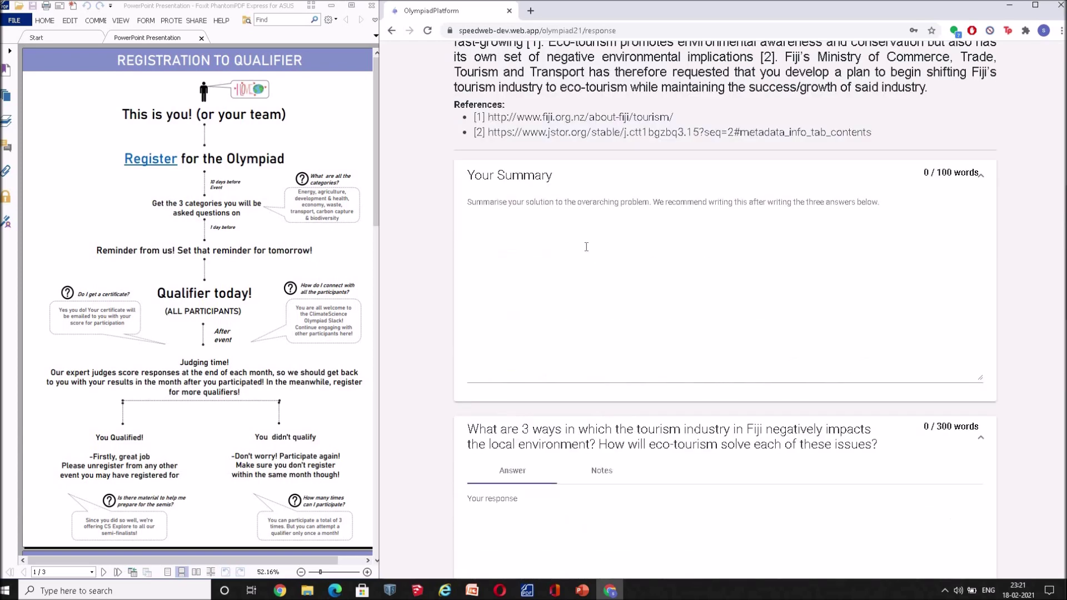
pyautogui.click(586, 244)
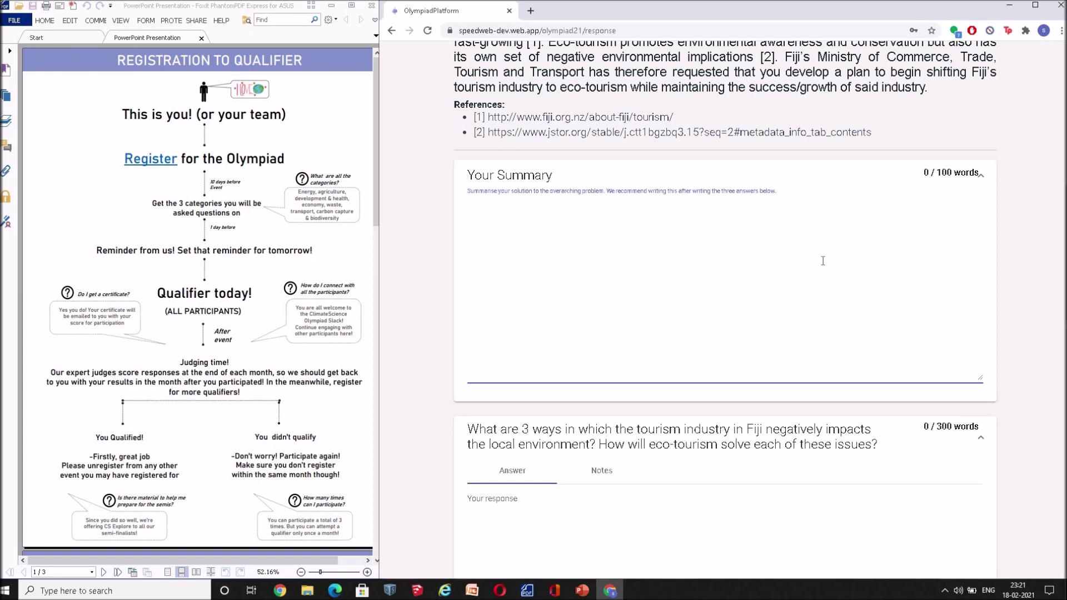
pyautogui.scroll(1, 822, 258)
pyautogui.scroll(-1, 754, 349)
pyautogui.scroll(1, 848, 197)
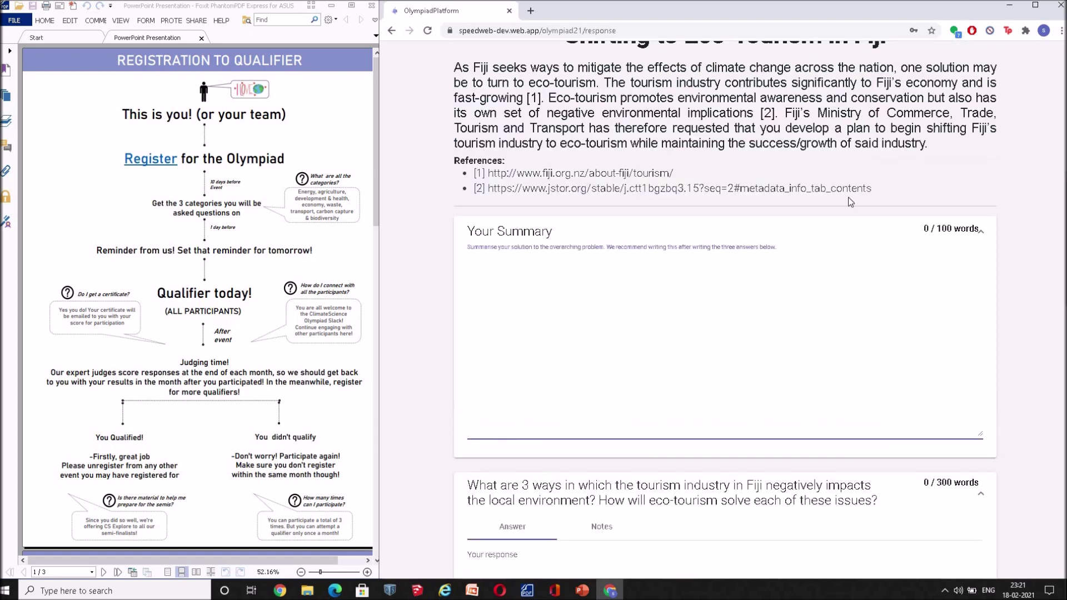
pyautogui.scroll(-11, 666, 249)
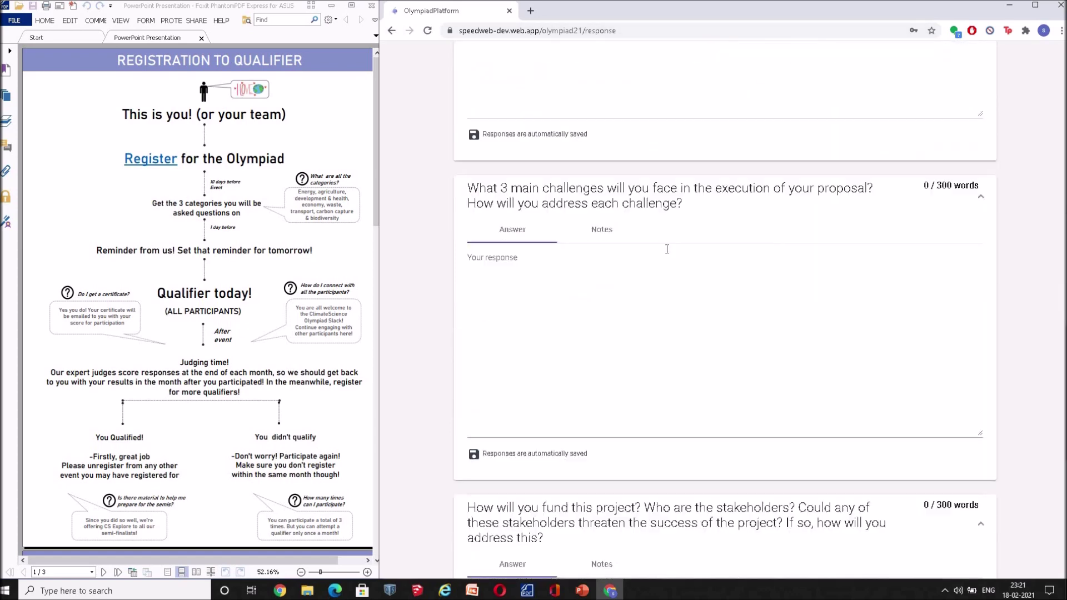
pyautogui.scroll(-8, 667, 249)
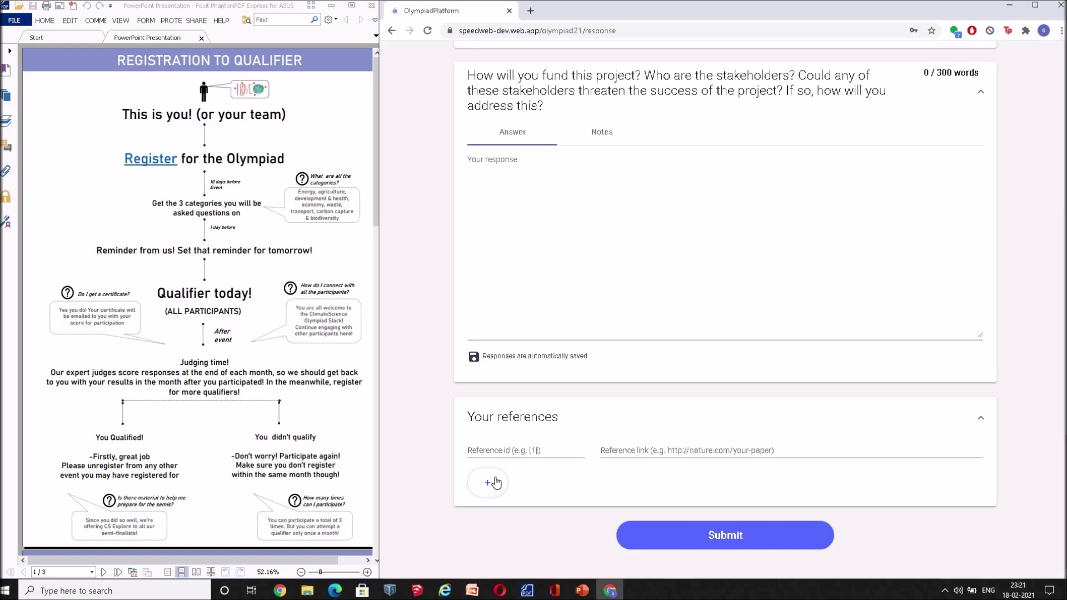
# - Add two empty reference rows, [2] and [3], under Your references
pyautogui.click(503, 473)
pyautogui.click(492, 513)
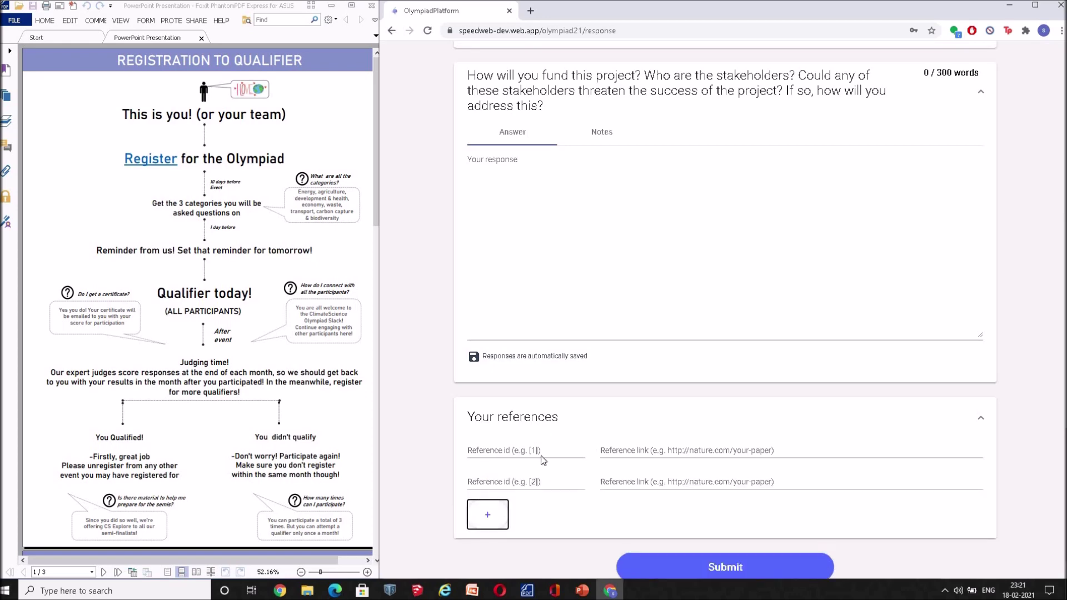
pyautogui.scroll(17, 579, 482)
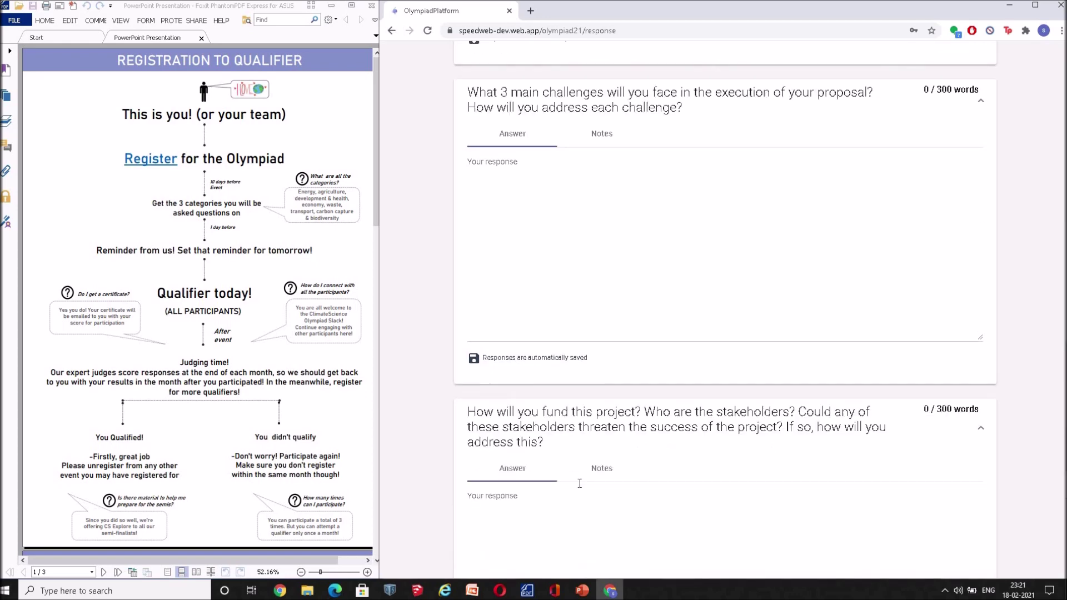
pyautogui.scroll(4, 580, 483)
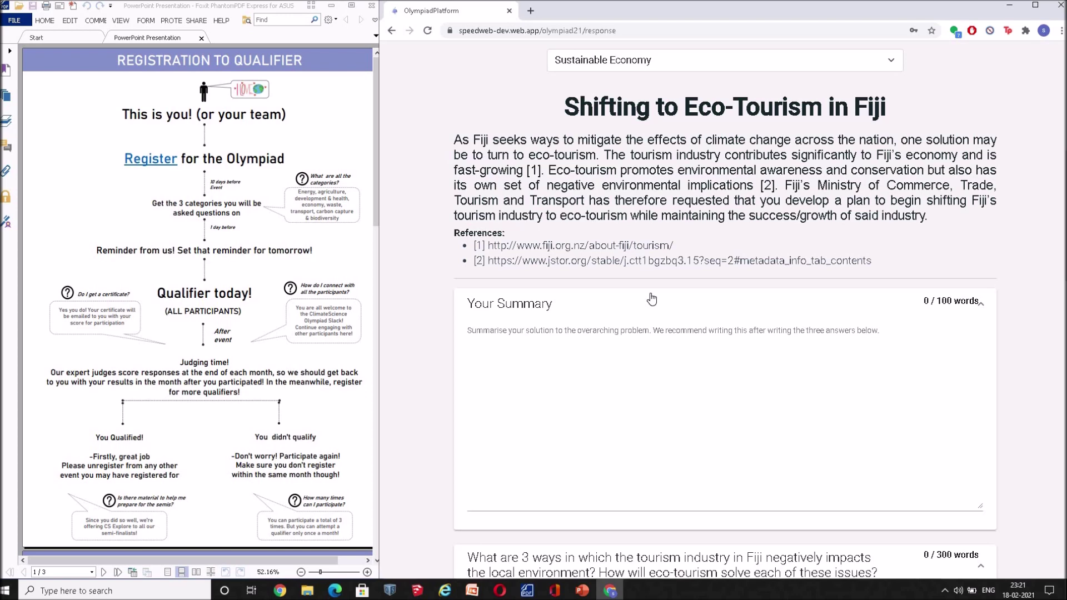
pyautogui.scroll(-9, 652, 299)
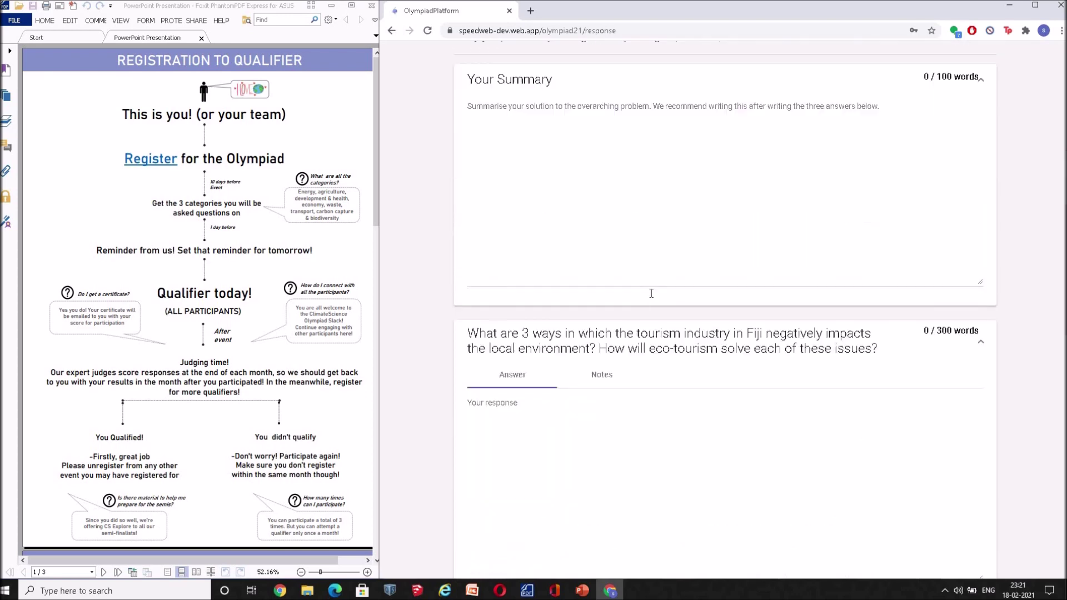
pyautogui.click(584, 179)
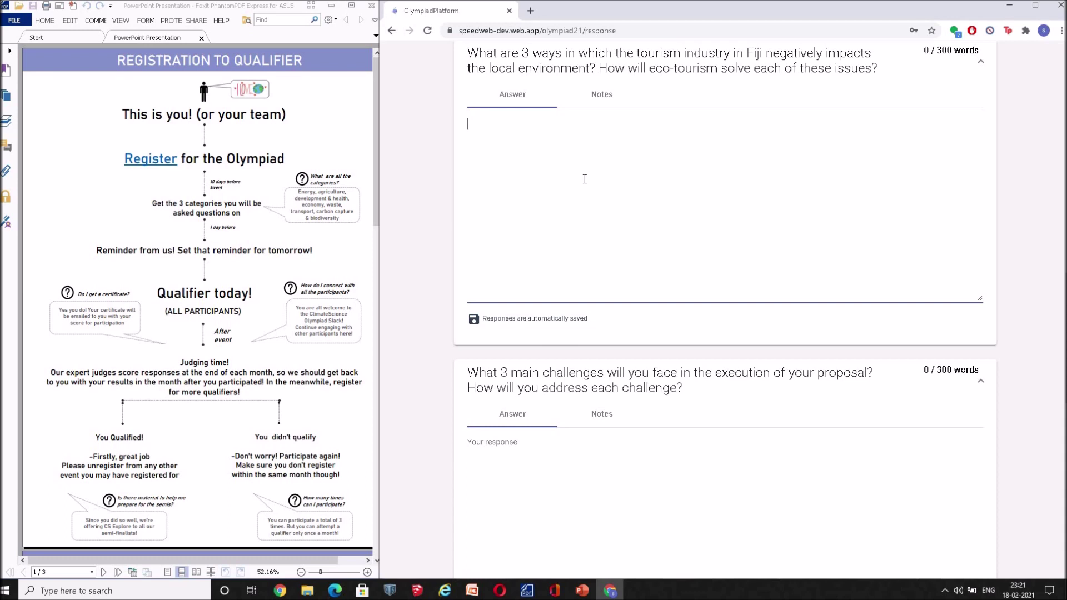
# - Answer 'climate science is really fun!' with a [] citation and set the first reference id to [1]
pyautogui.write('climate science is re')
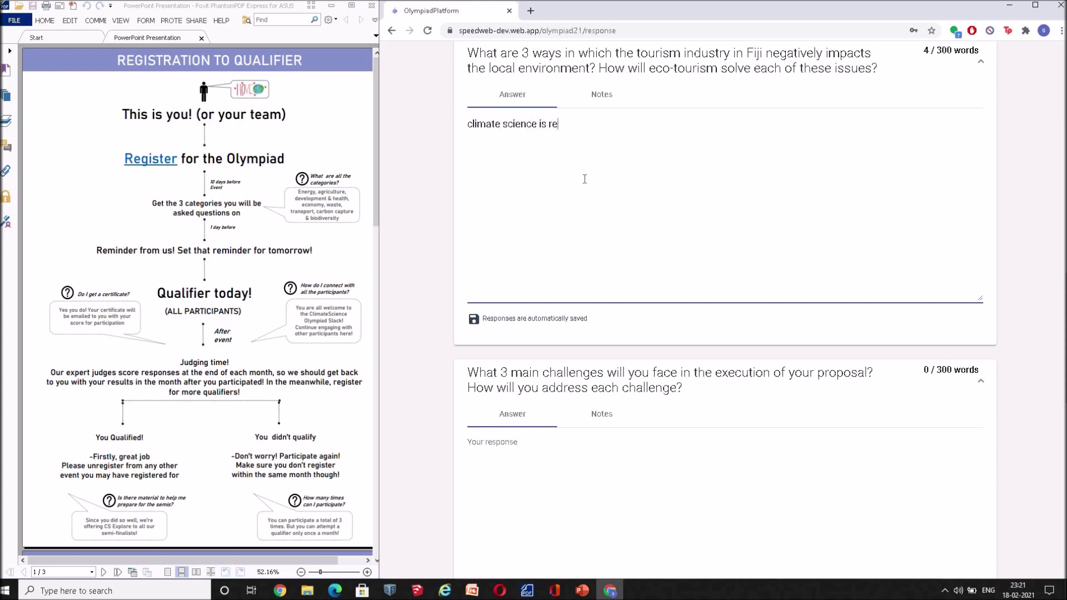
pyautogui.write('ally fun!')
pyautogui.write('[')
pyautogui.write(']')
pyautogui.scroll(-6, 585, 184)
pyautogui.scroll(-6, 585, 184)
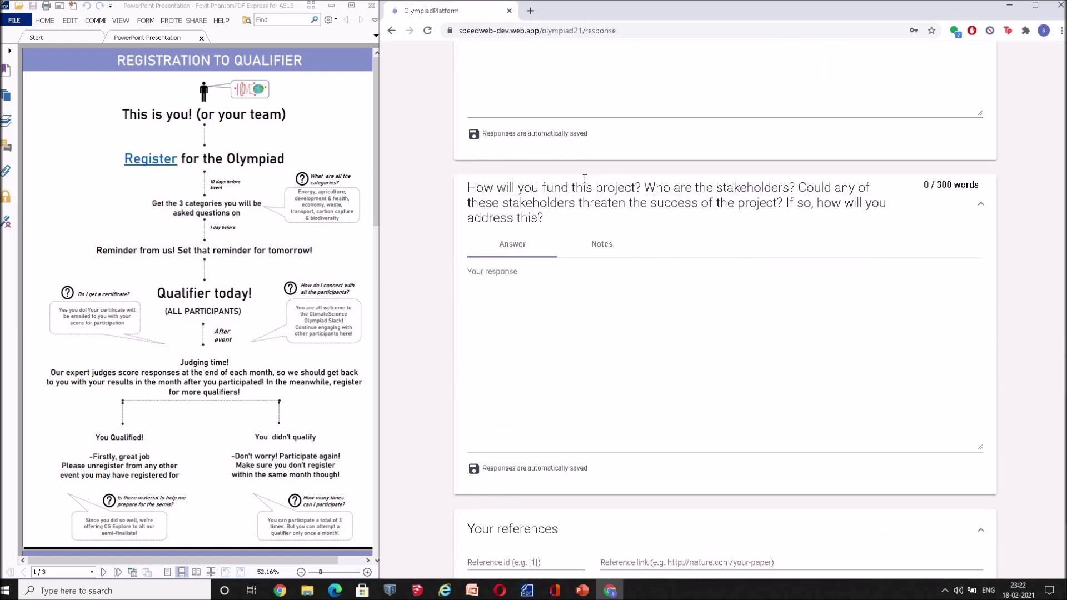
pyautogui.click(559, 395)
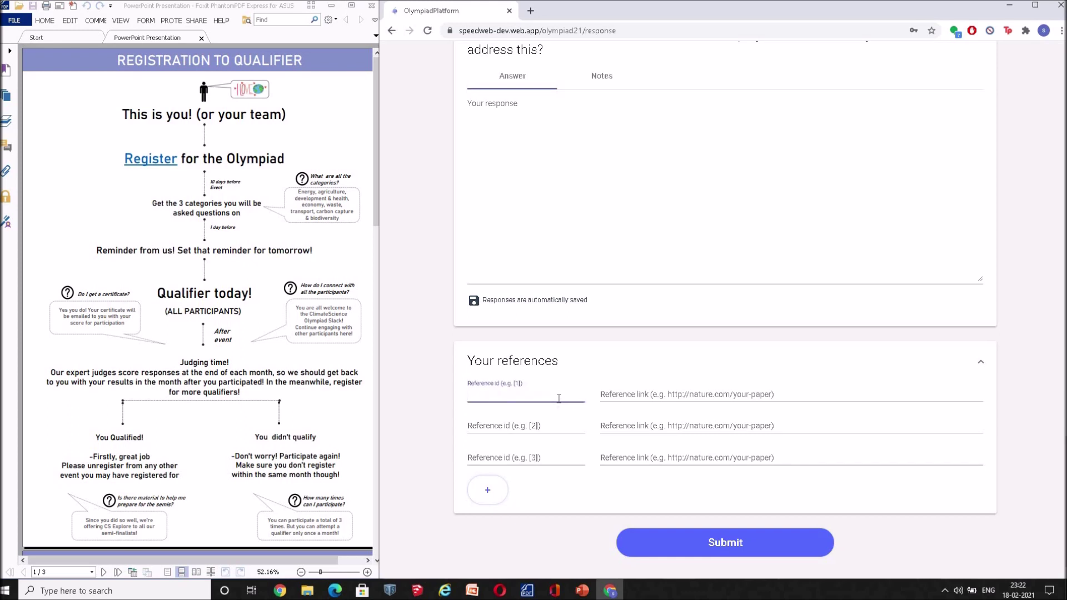
pyautogui.write('[1]')
pyautogui.click(634, 396)
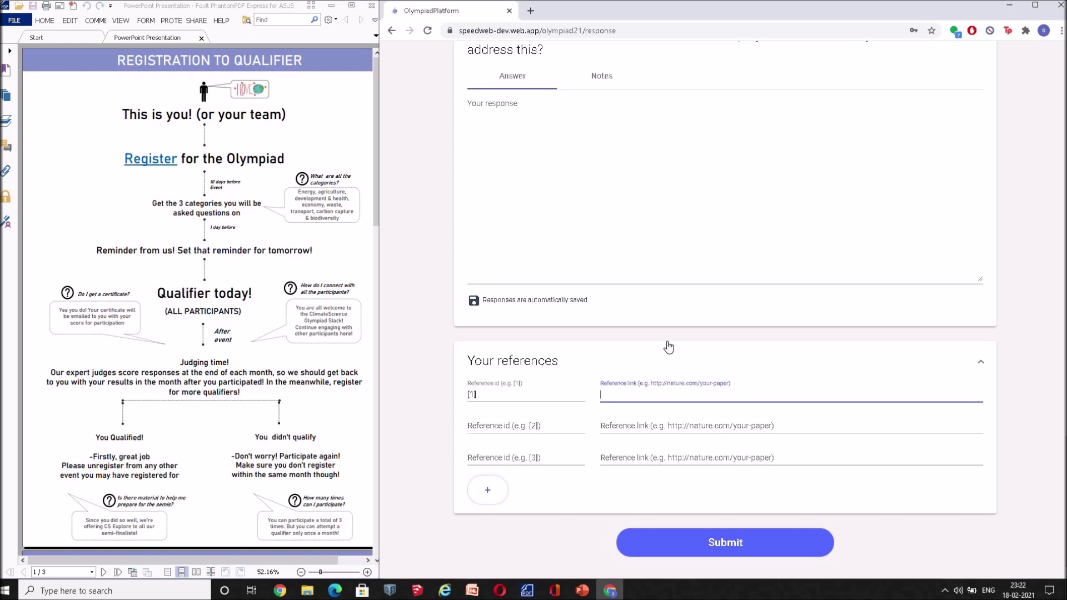
pyautogui.scroll(6, 668, 347)
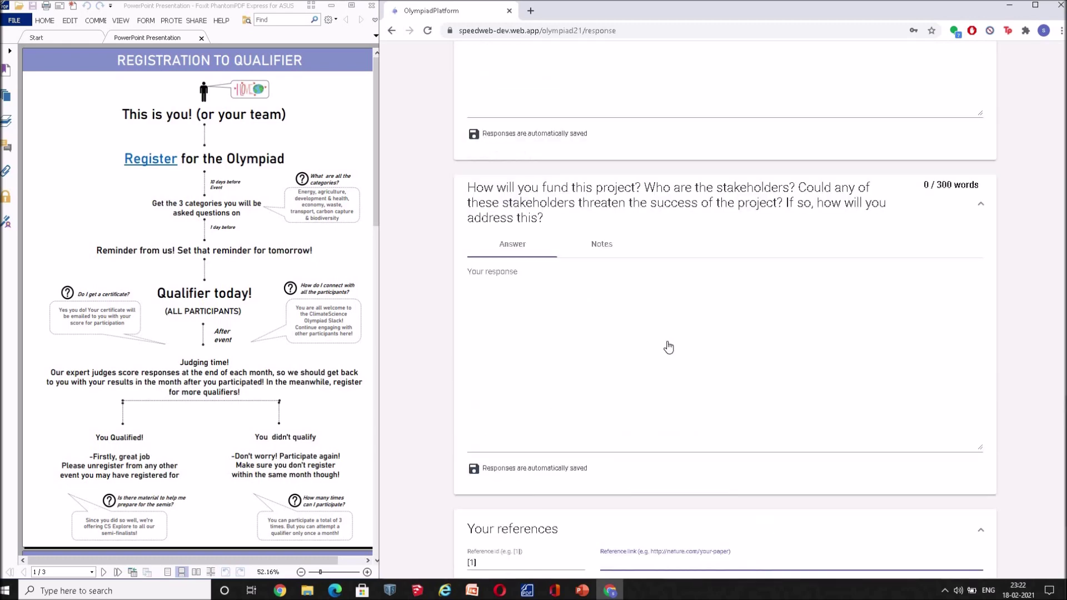
pyautogui.scroll(7, 668, 347)
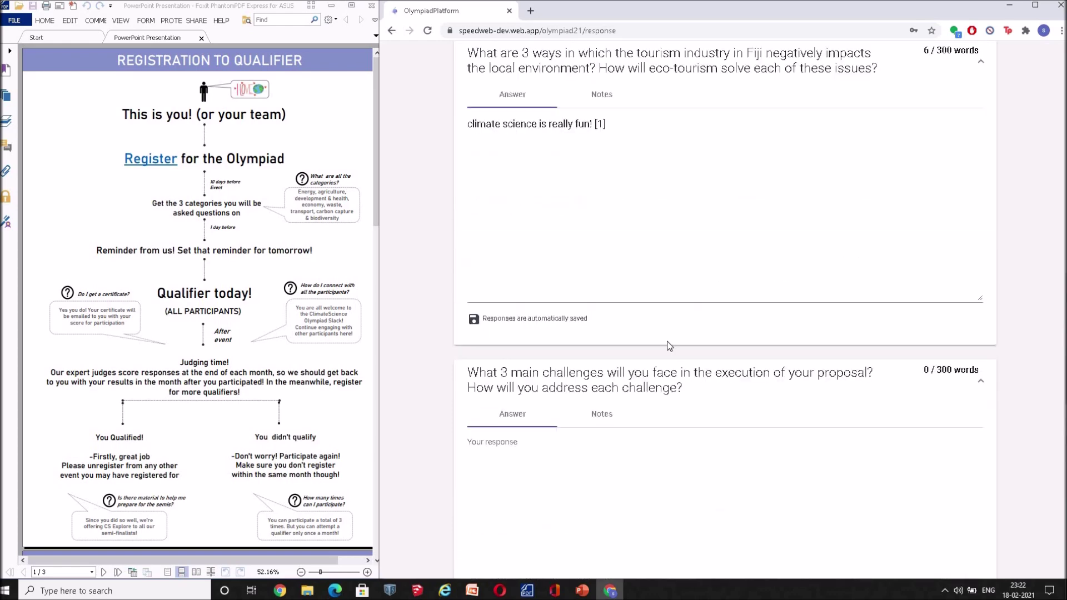
pyautogui.scroll(1, 583, 223)
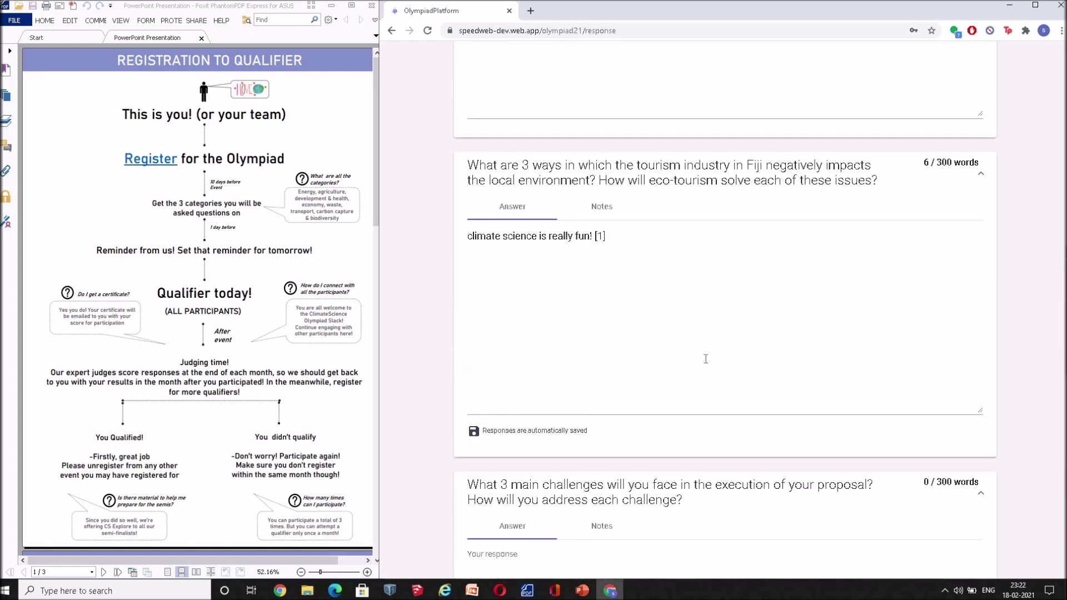
pyautogui.scroll(5, 706, 358)
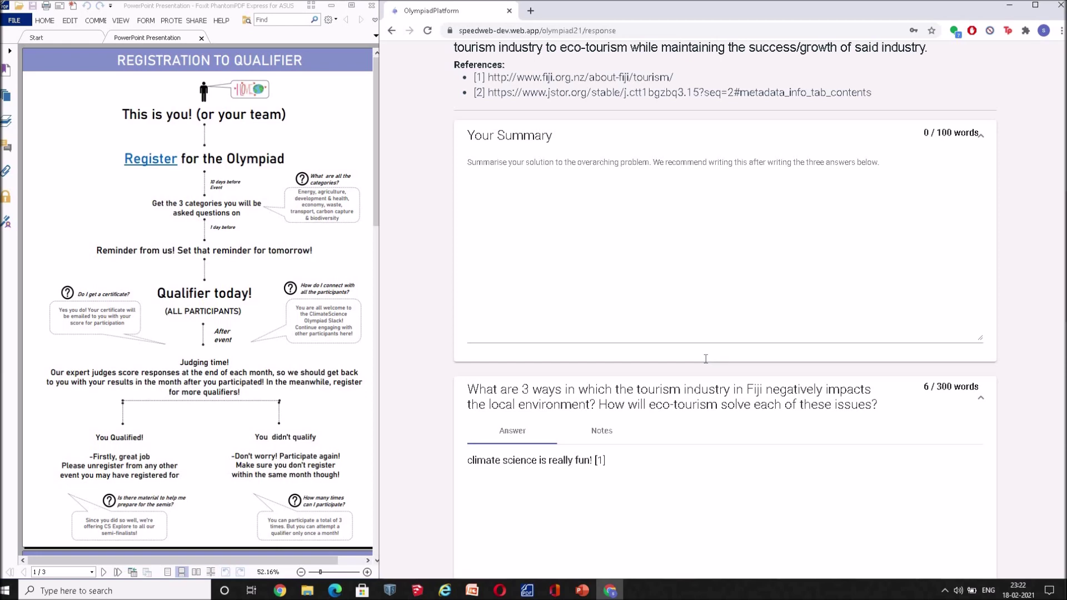
pyautogui.scroll(-5, 706, 359)
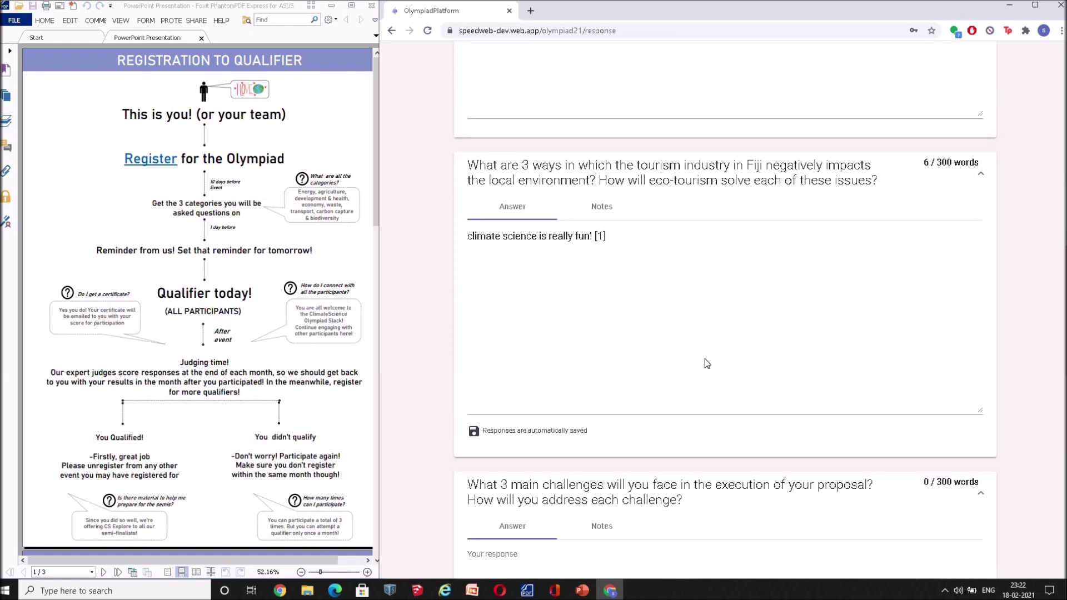
pyautogui.scroll(-6, 705, 358)
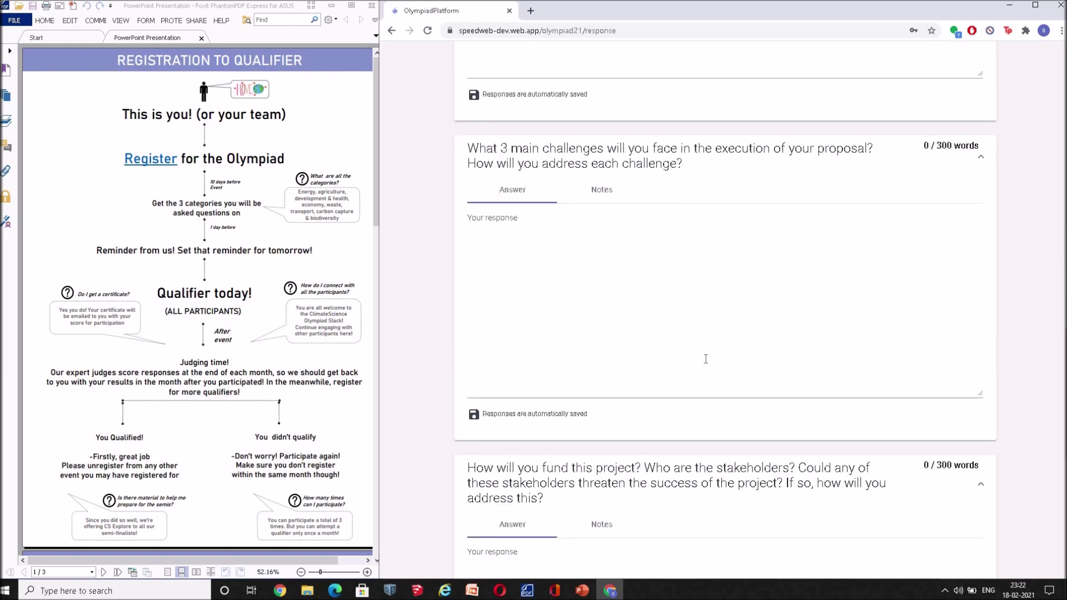
pyautogui.scroll(-8, 706, 359)
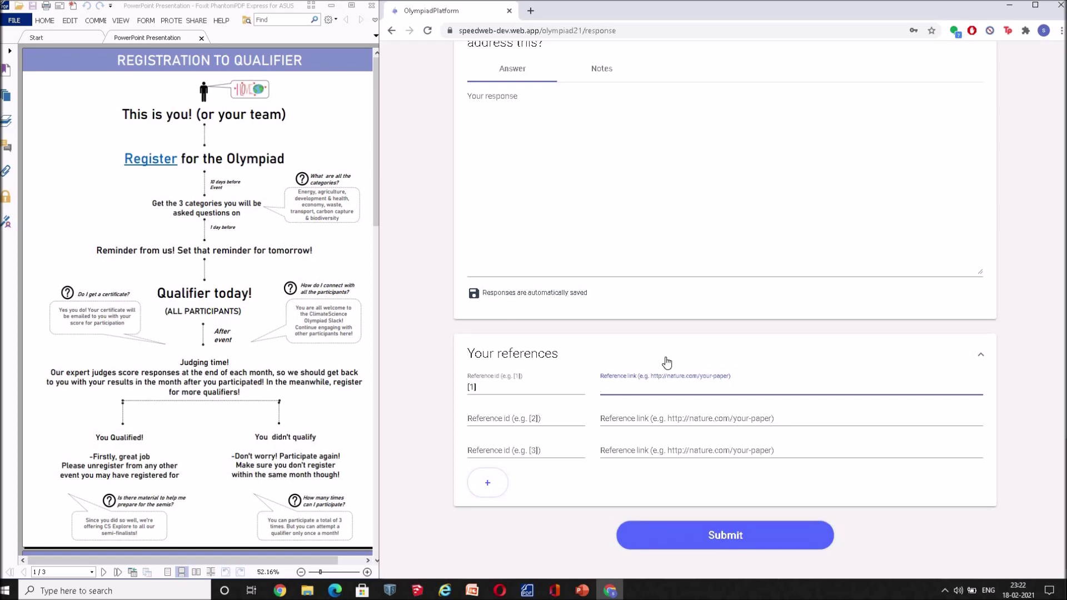
pyautogui.scroll(12, 667, 361)
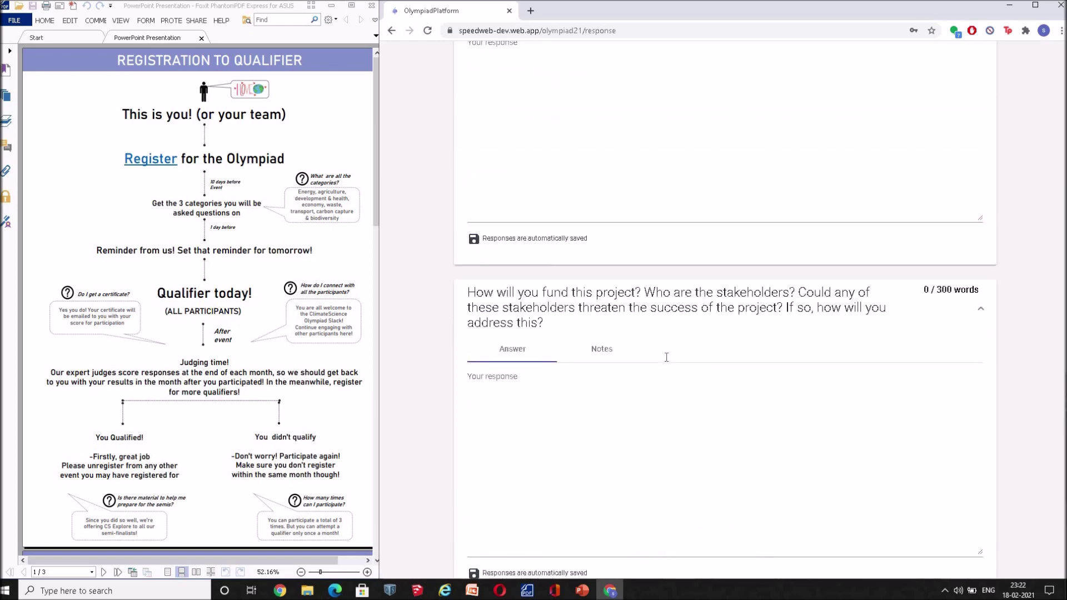
pyautogui.scroll(10, 666, 357)
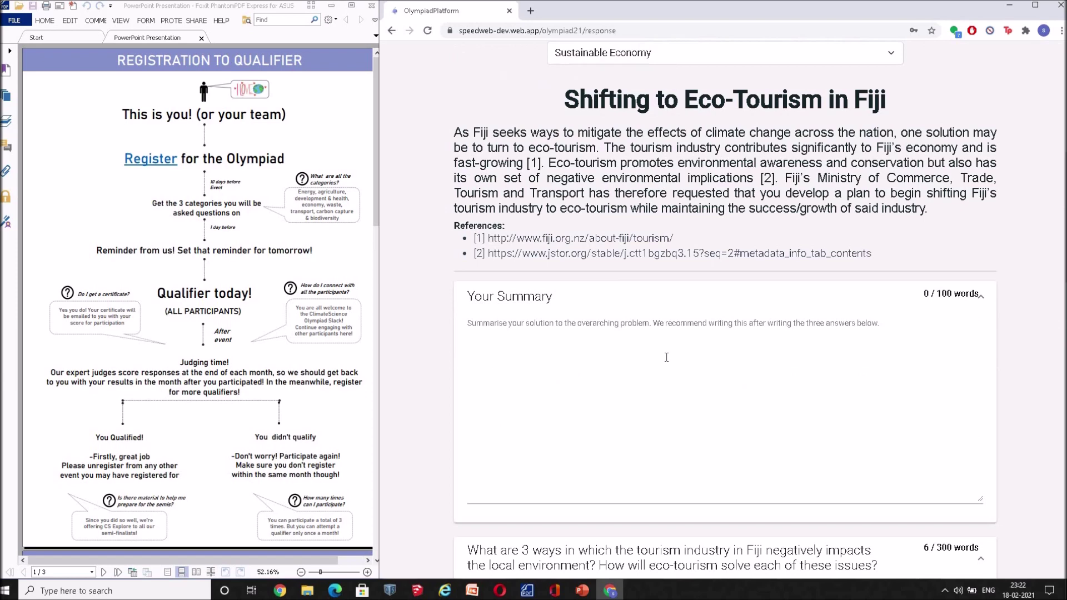
pyautogui.scroll(3, 666, 357)
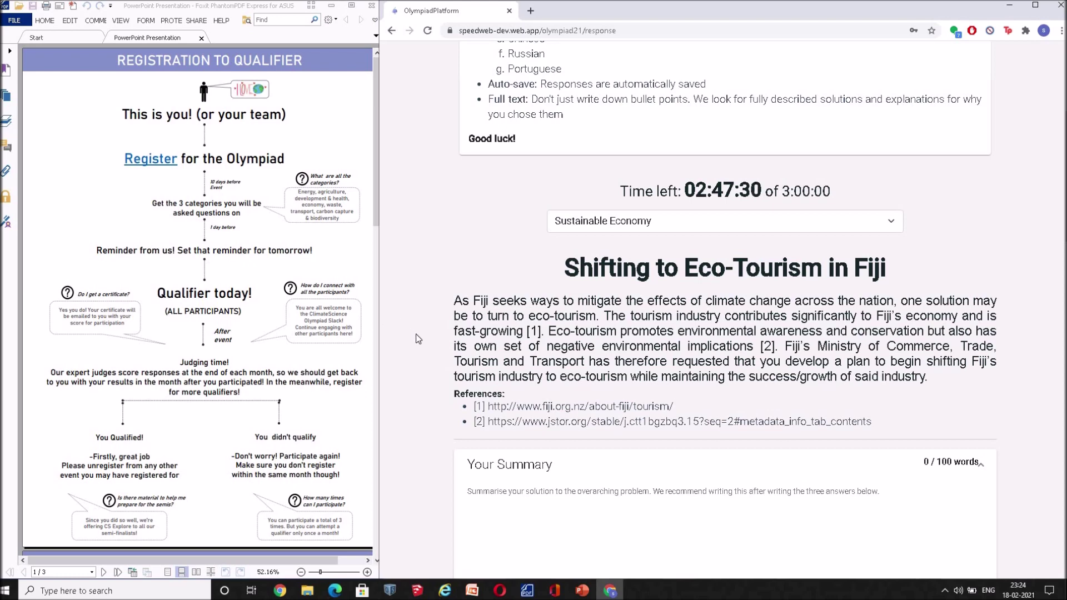
pyautogui.scroll(2, 417, 339)
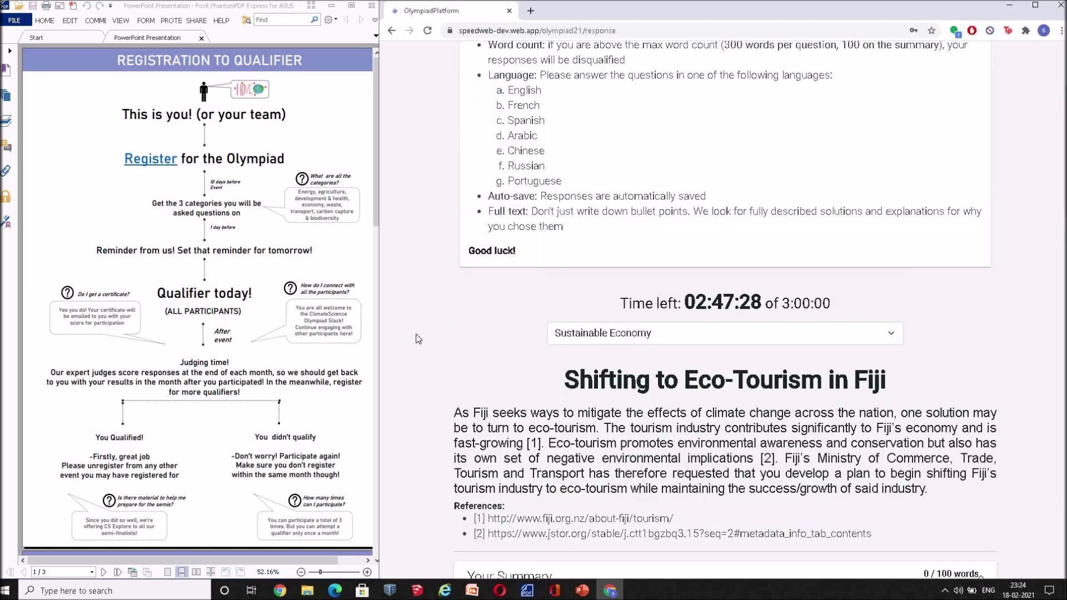